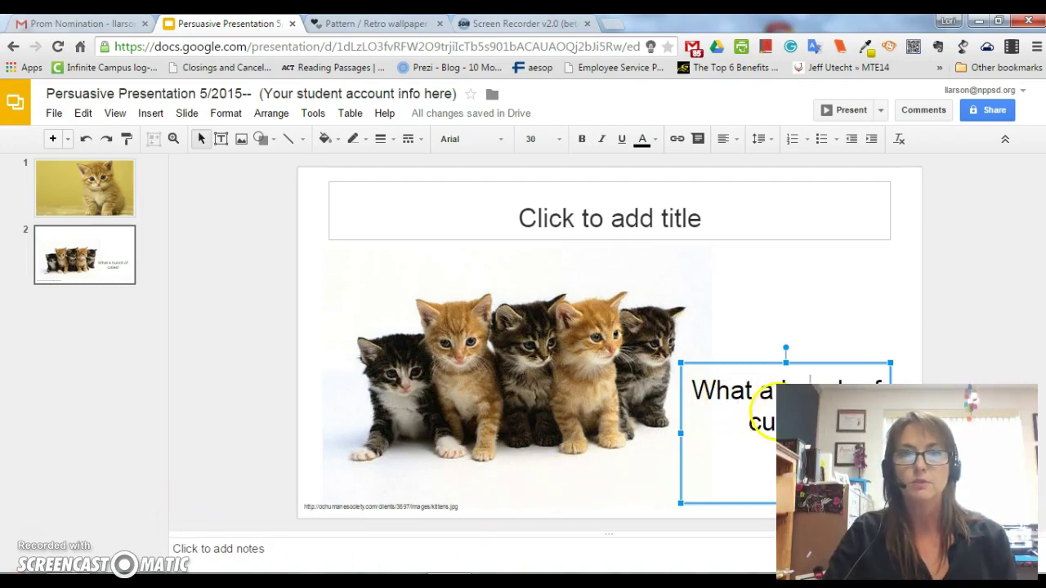
Step: Copy the Bland panache hex code C3B77B from COLOURlovers and return to the kitten slides
left_click(350, 25)
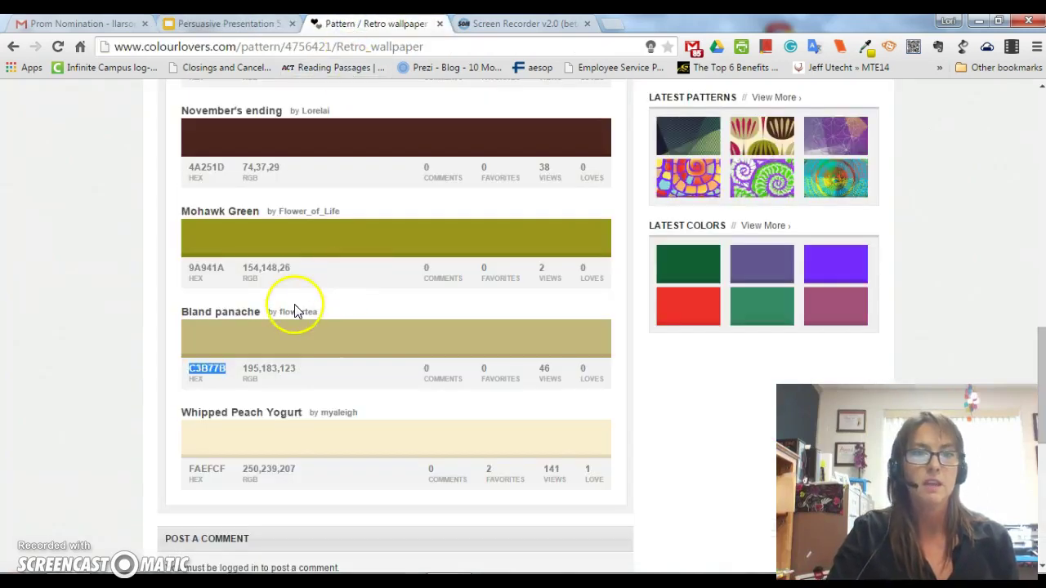
right_click(210, 374)
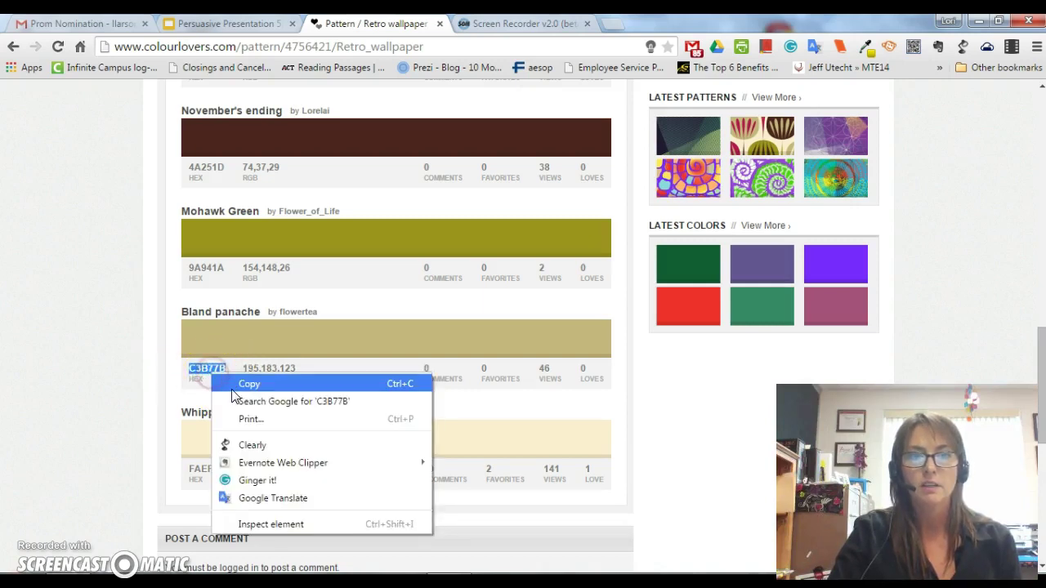
left_click(245, 384)
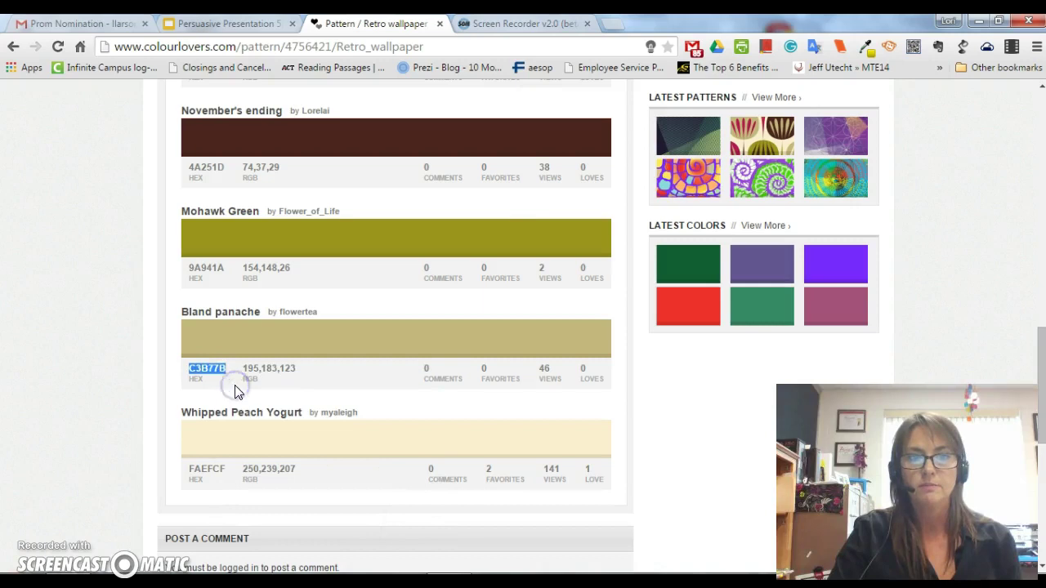
left_click(249, 25)
left_click(658, 142)
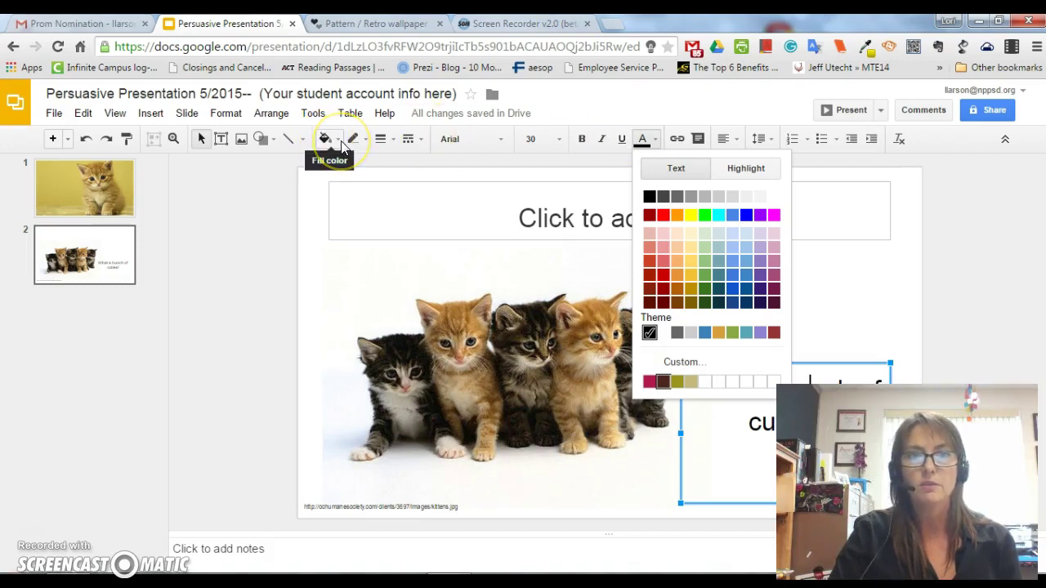
left_click(331, 273)
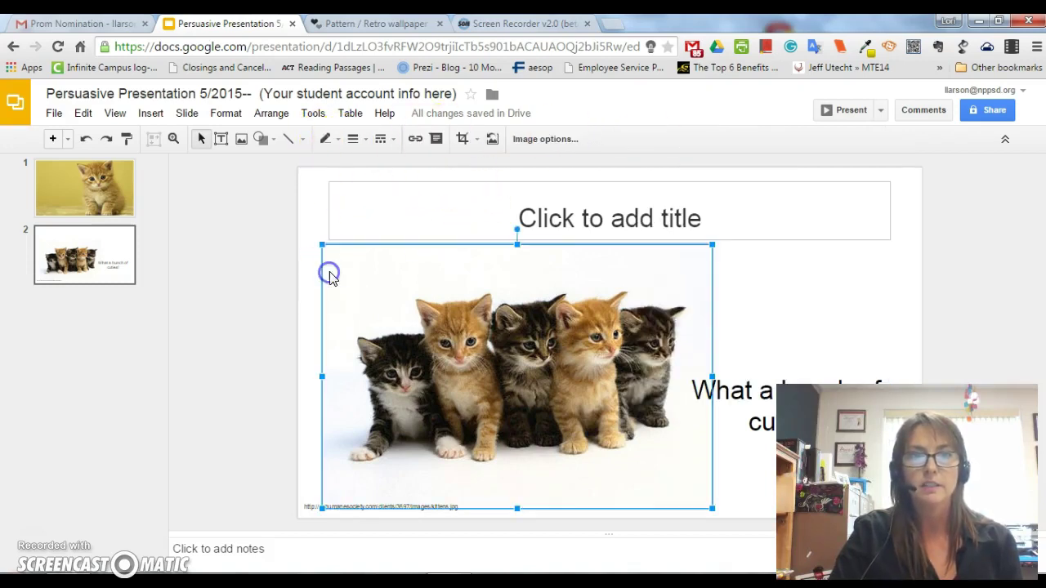
left_click(319, 219)
left_click(364, 139)
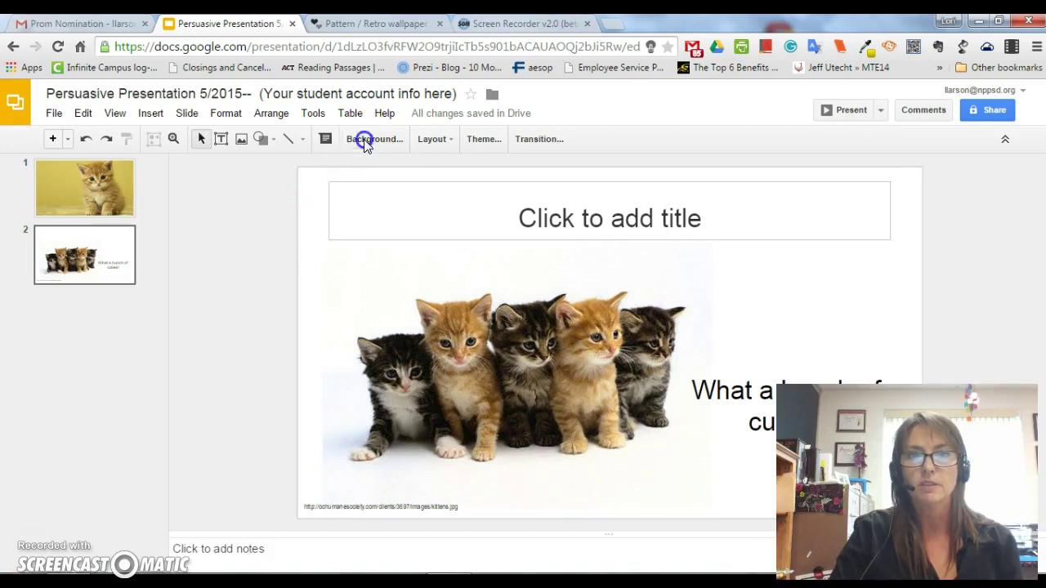
left_click(560, 297)
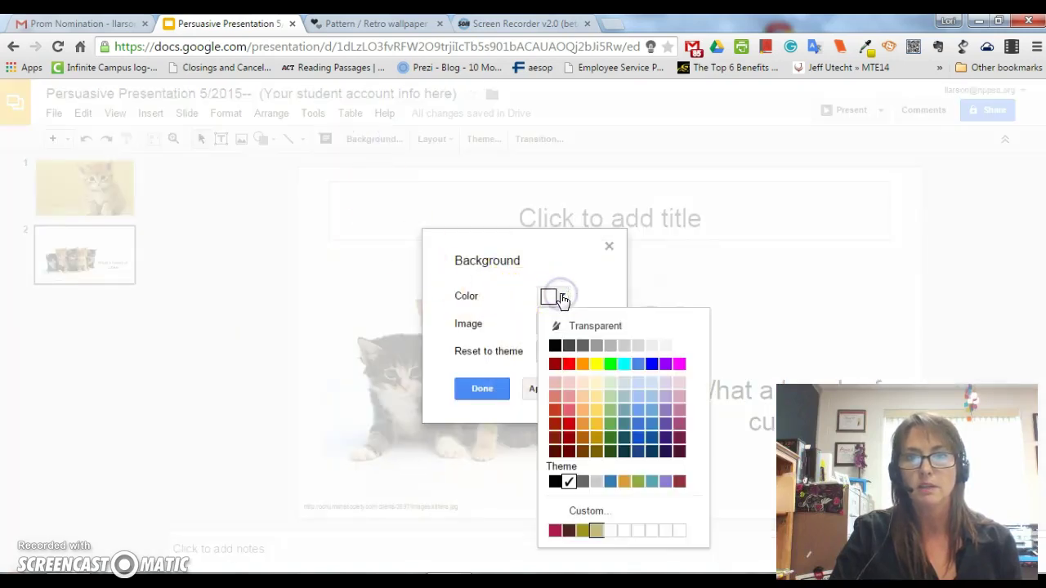
left_click(561, 296)
left_click(505, 396)
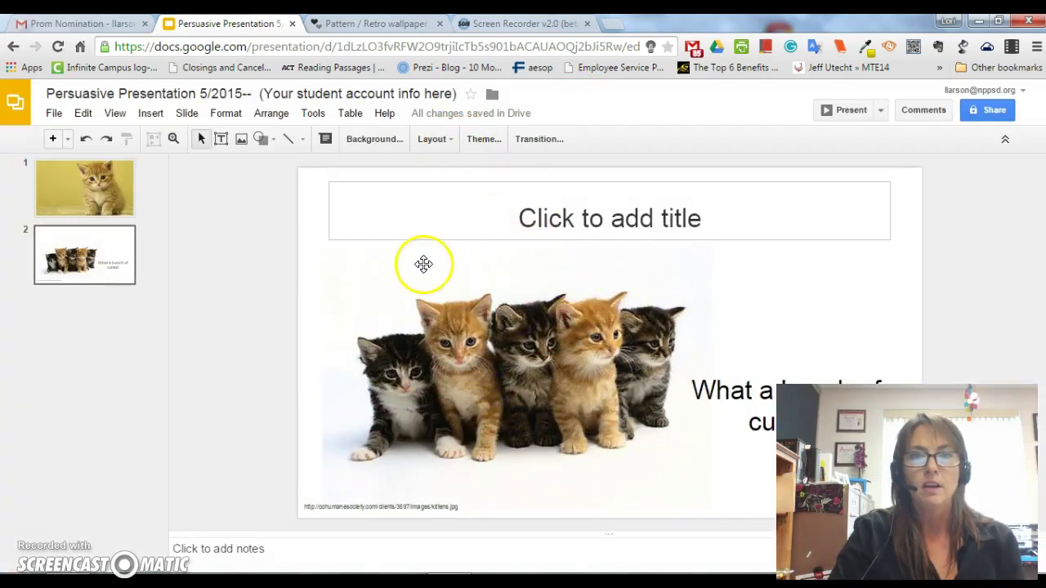
Step: Save tan C3B77B as a custom text colour by pasting it into the custom picker
left_click(423, 263)
left_click(764, 392)
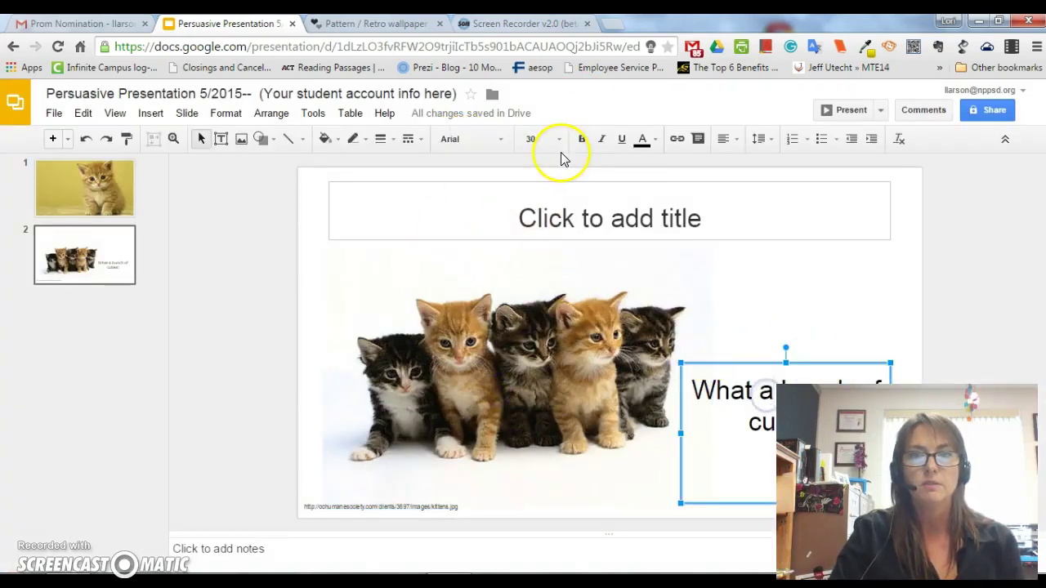
left_click(654, 140)
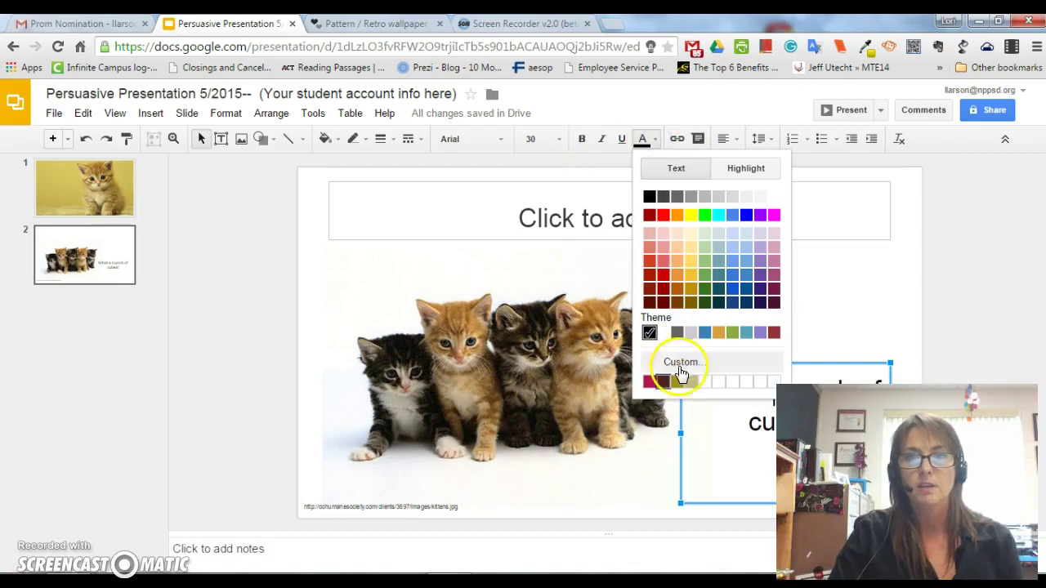
left_click(680, 362)
left_click_drag(540, 256, 482, 256)
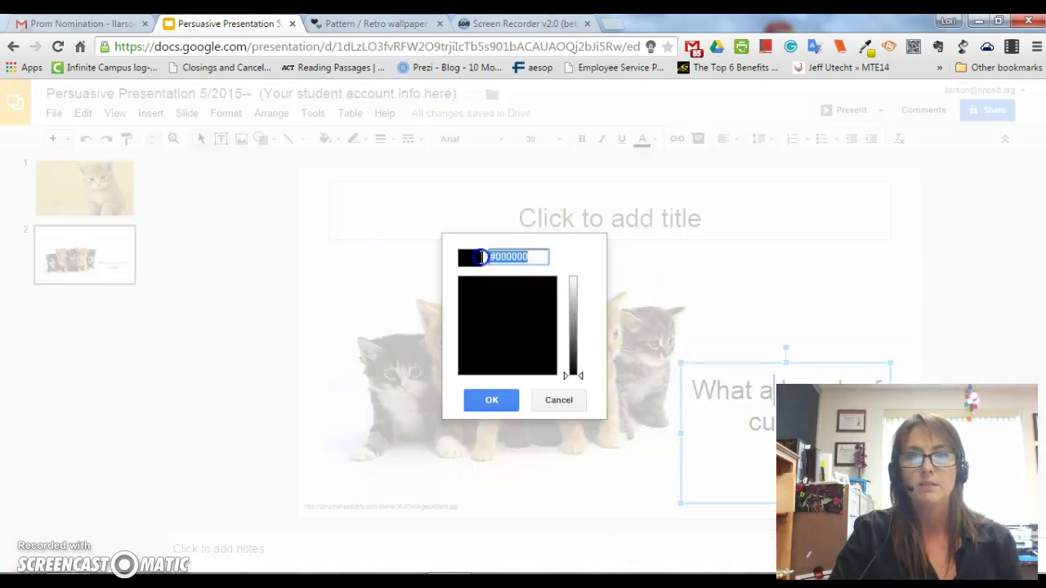
key("ctrl+v")
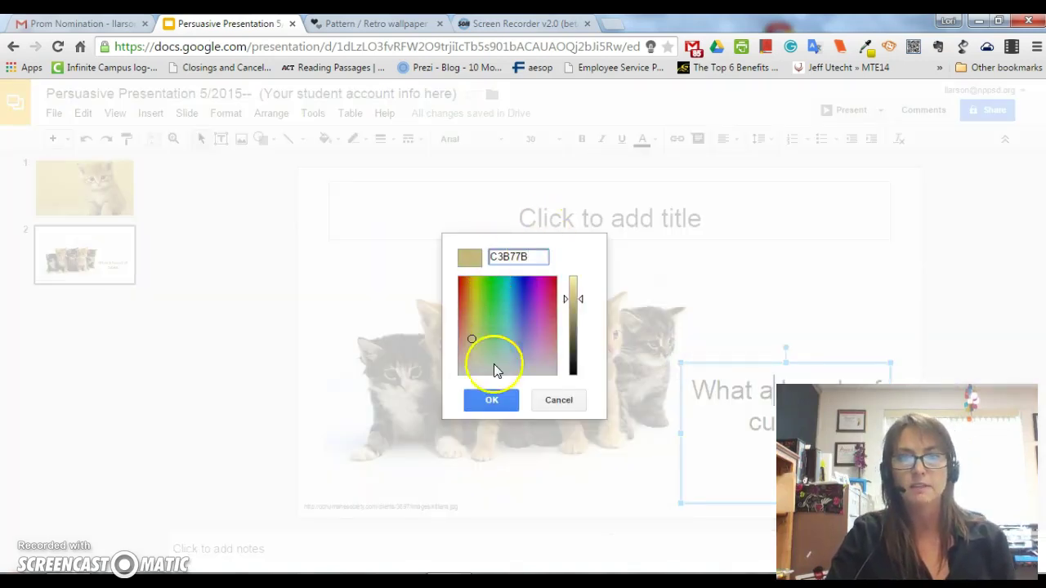
left_click(493, 403)
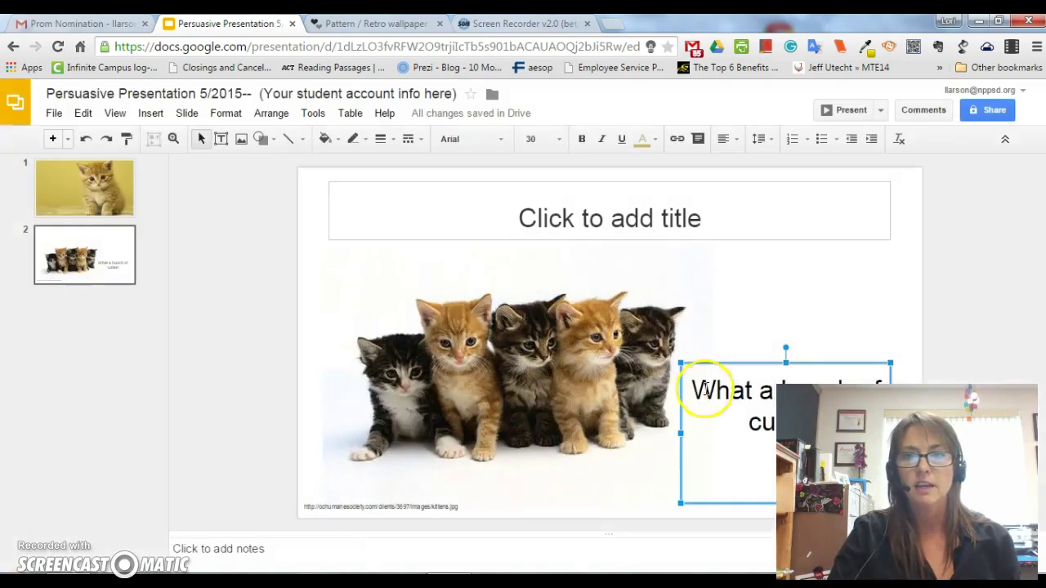
Step: Colour the caption text beside the kittens with the pinkish-red custom swatch
left_click_drag(710, 386, 825, 424)
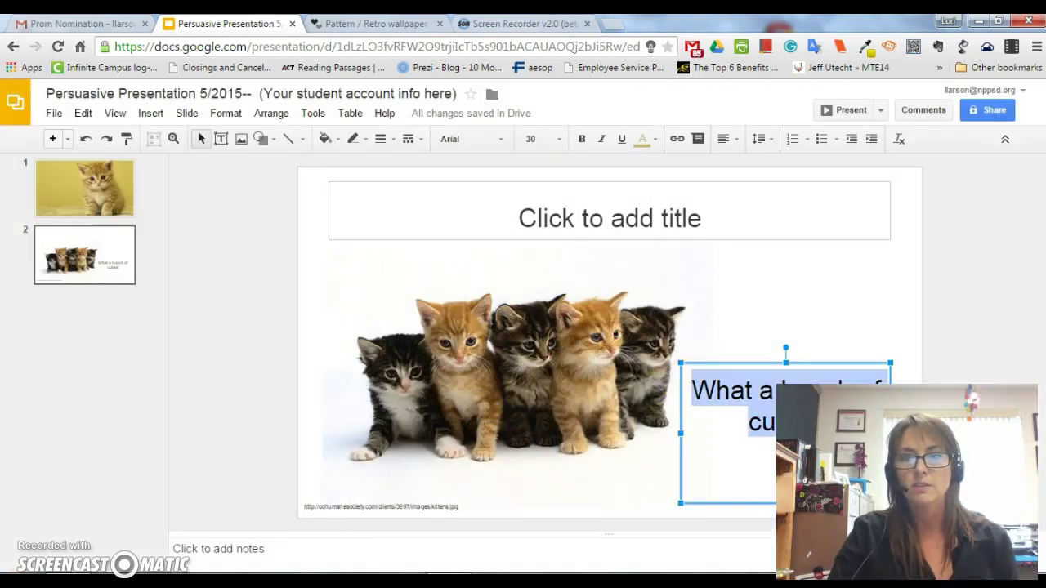
left_click(653, 140)
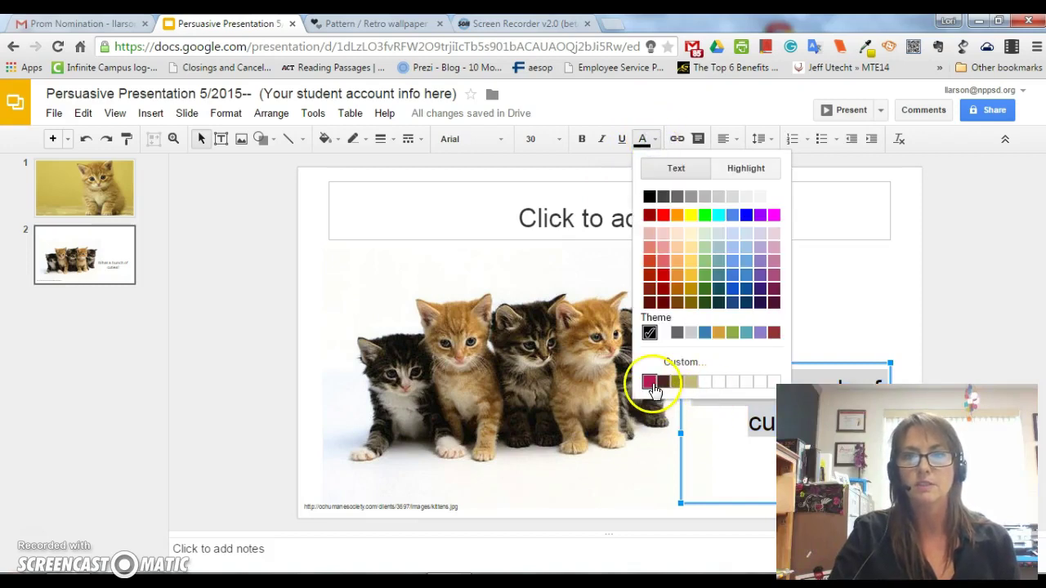
left_click(650, 382)
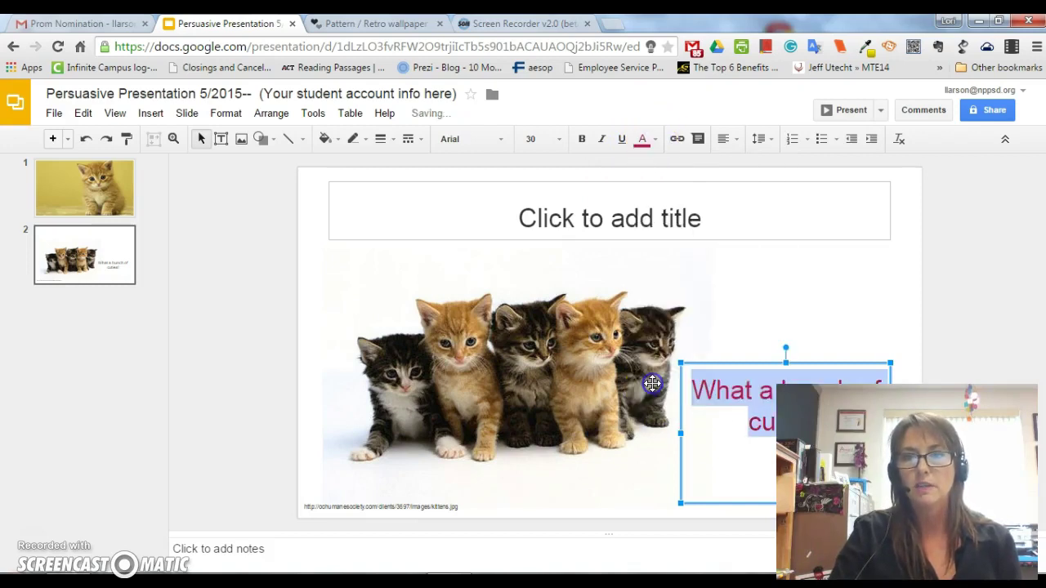
left_click(643, 479)
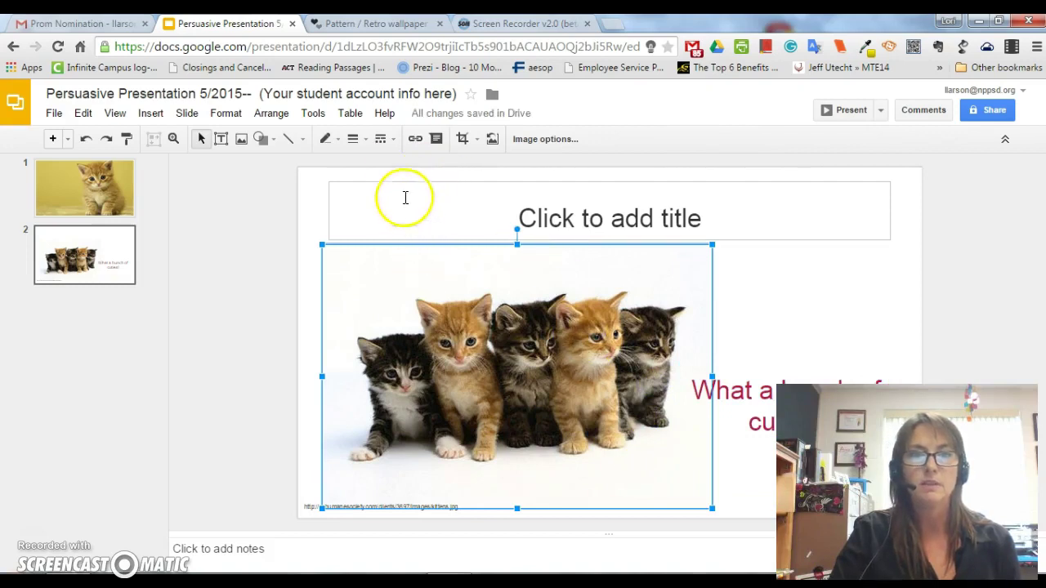
left_click(367, 202)
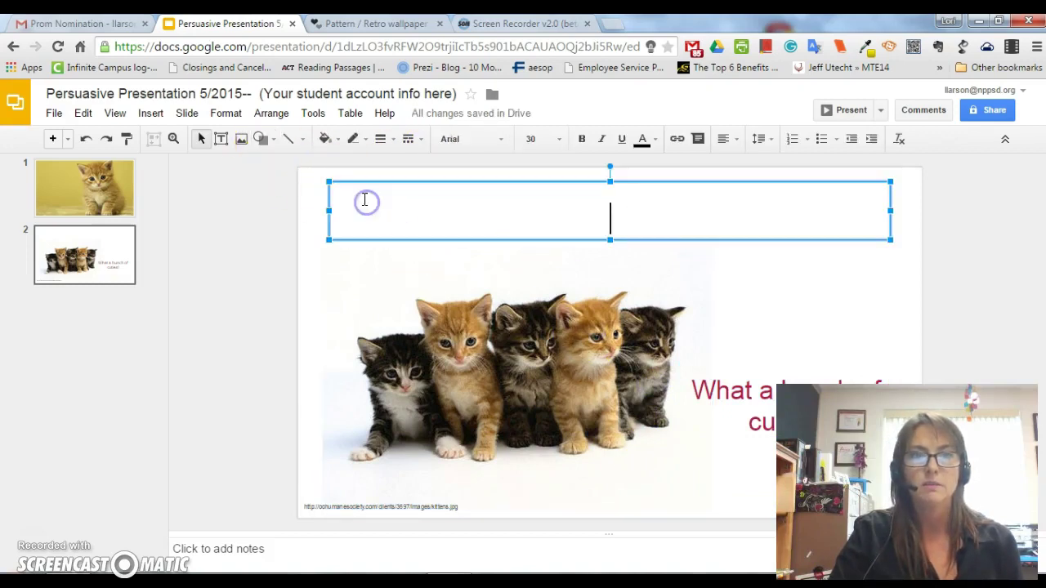
left_click(331, 139)
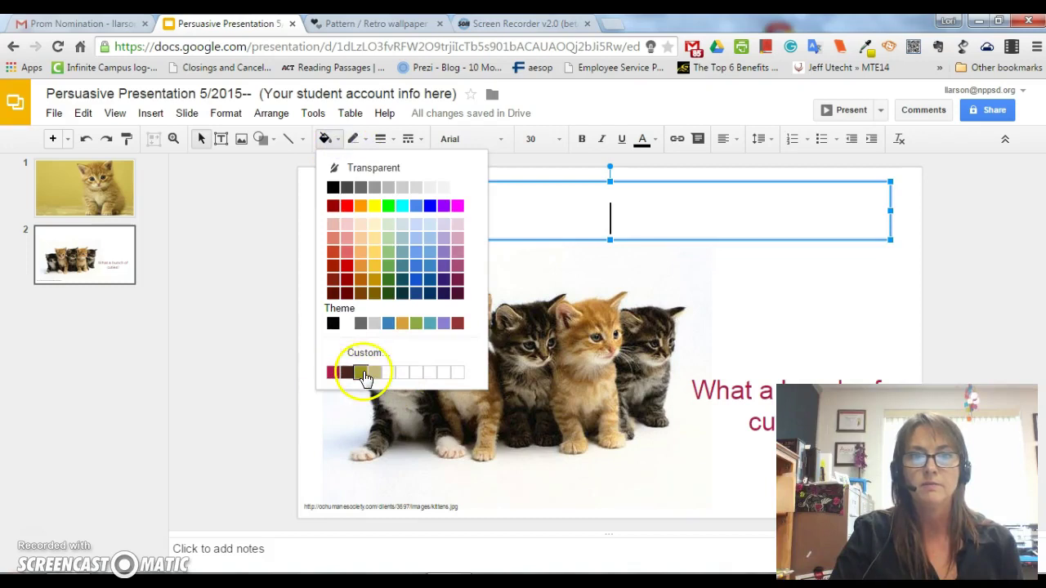
left_click(310, 321)
left_click(356, 143)
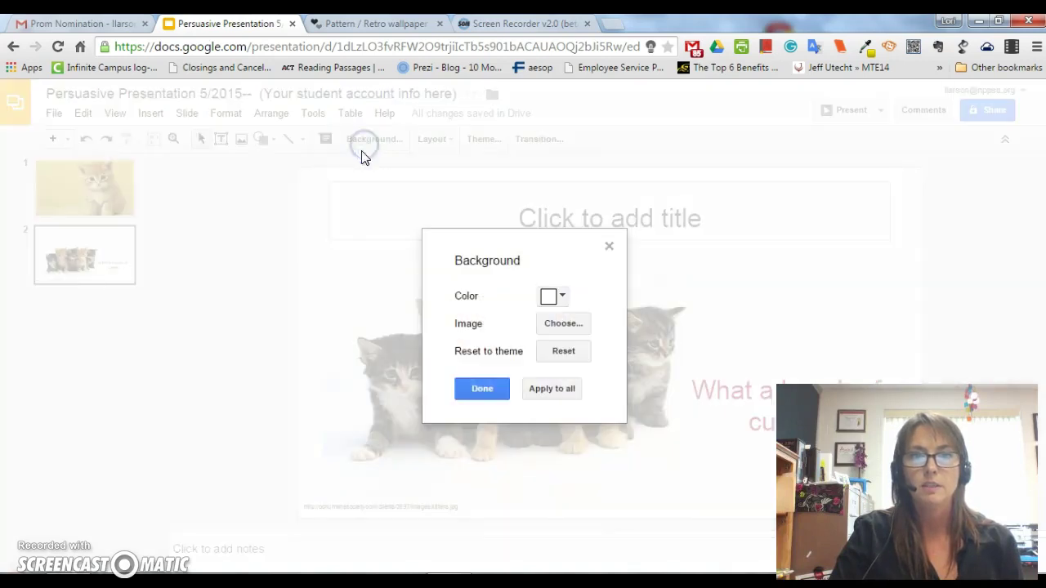
left_click(561, 298)
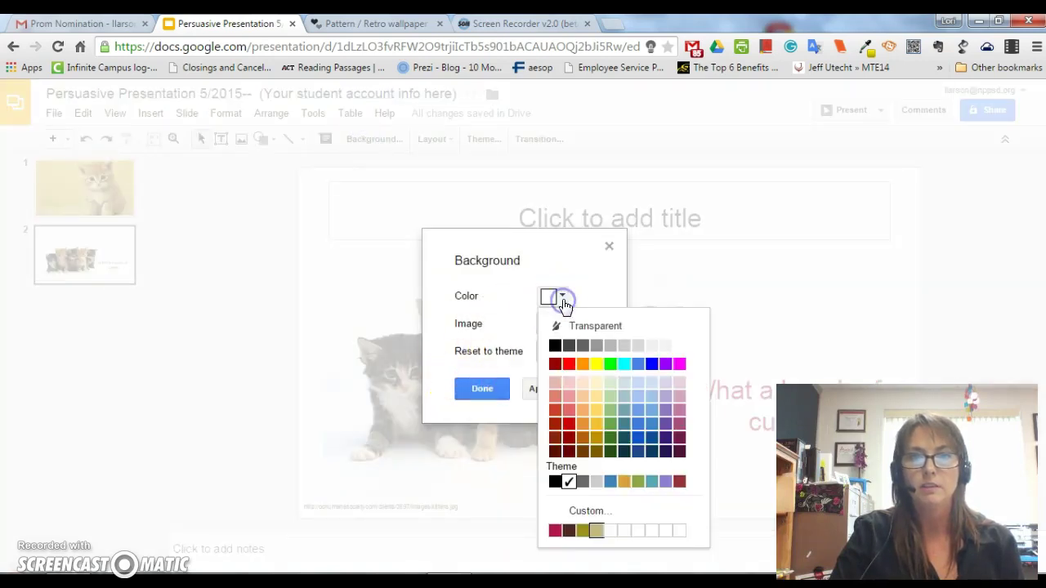
left_click(581, 531)
left_click(482, 390)
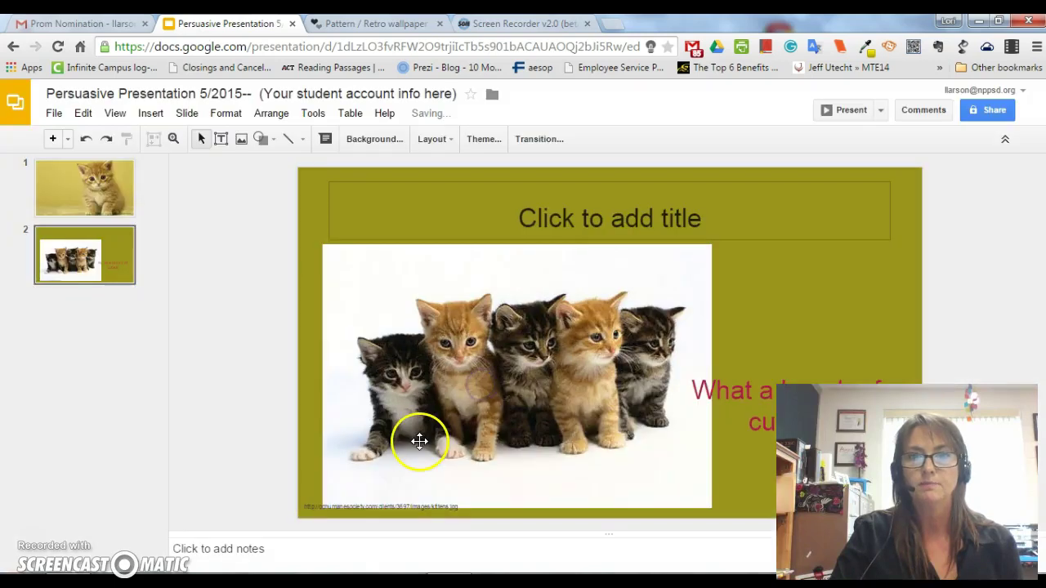
left_click(85, 139)
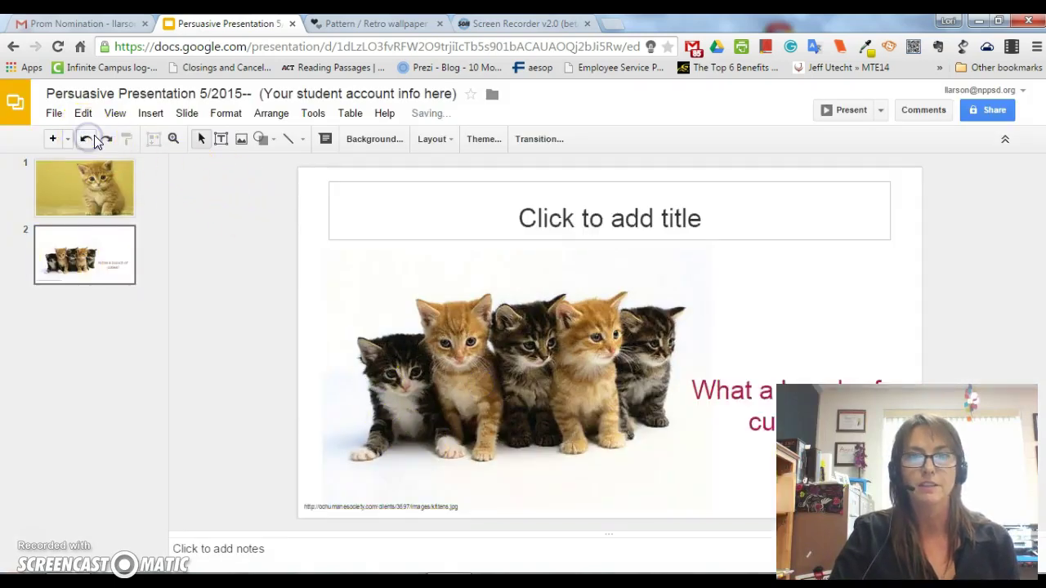
Step: Move the caption box up beside the kittens and select its 'What a bunch of cuties!' text
left_click(745, 390)
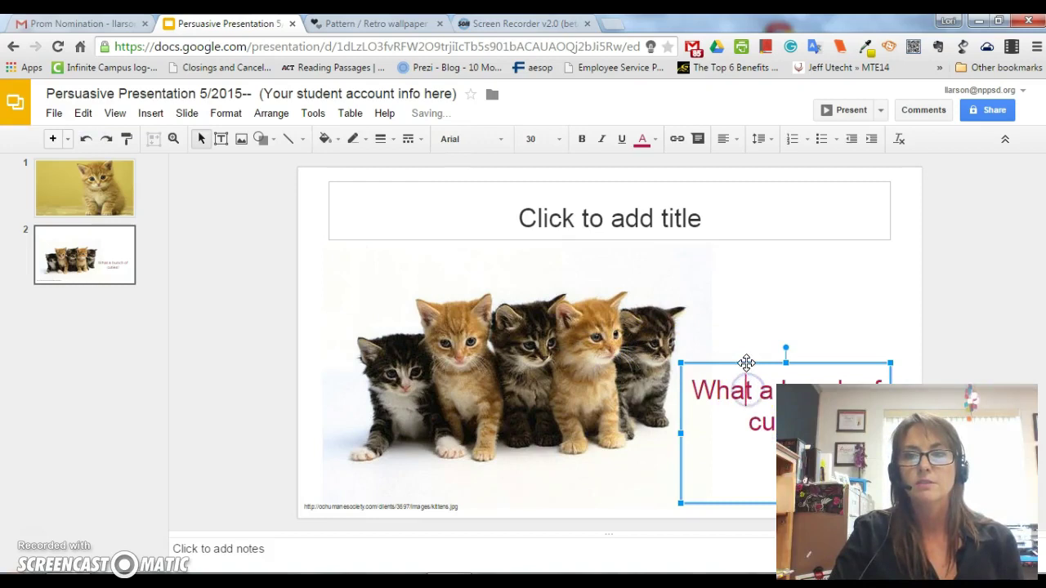
left_click_drag(745, 363, 752, 293)
left_click(699, 318)
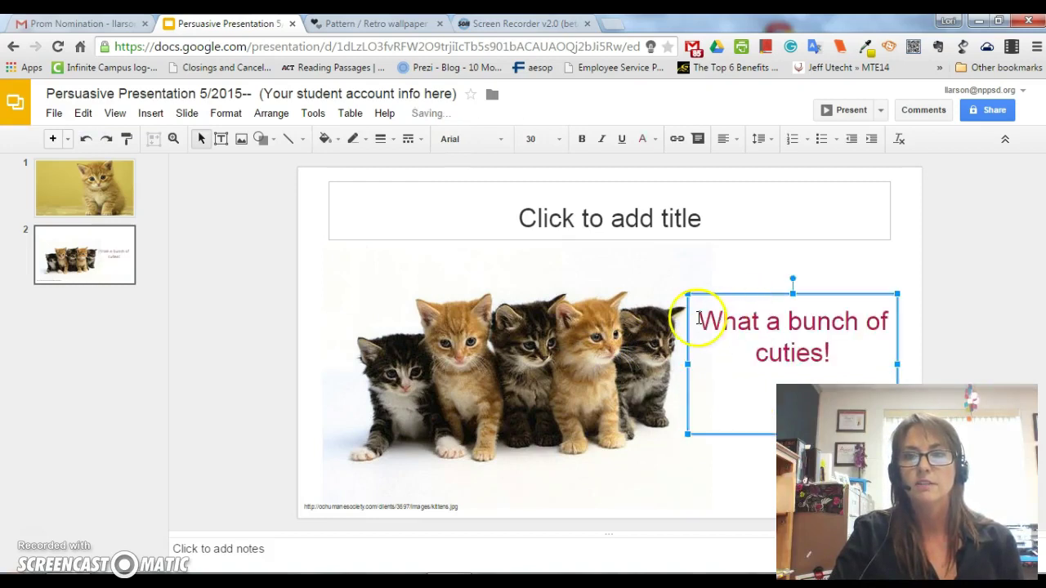
left_click_drag(699, 319, 858, 352)
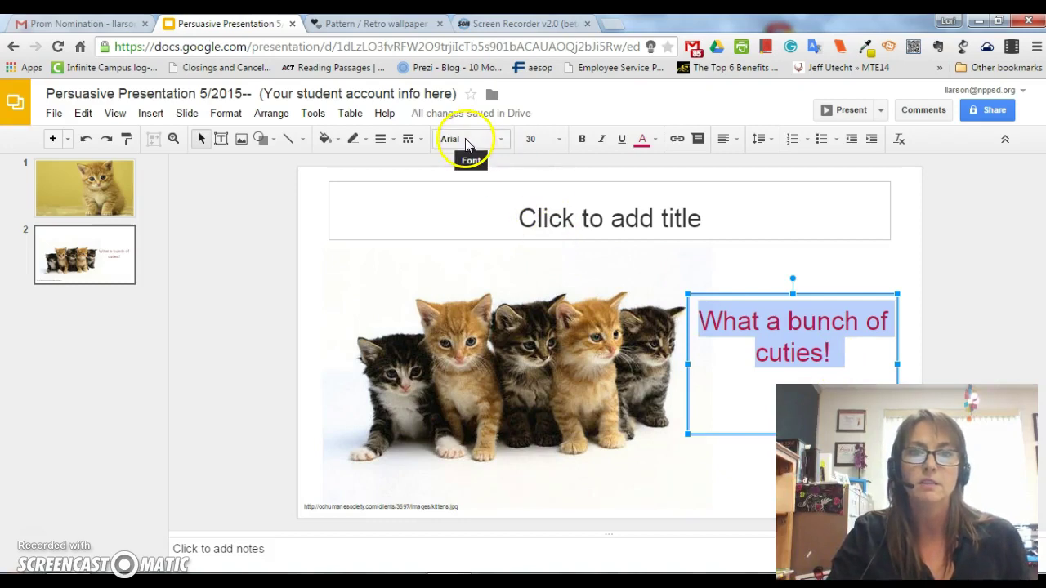
Step: Add Bangers from the display fonts catalogue and confirm it as the caption's font
left_click(500, 139)
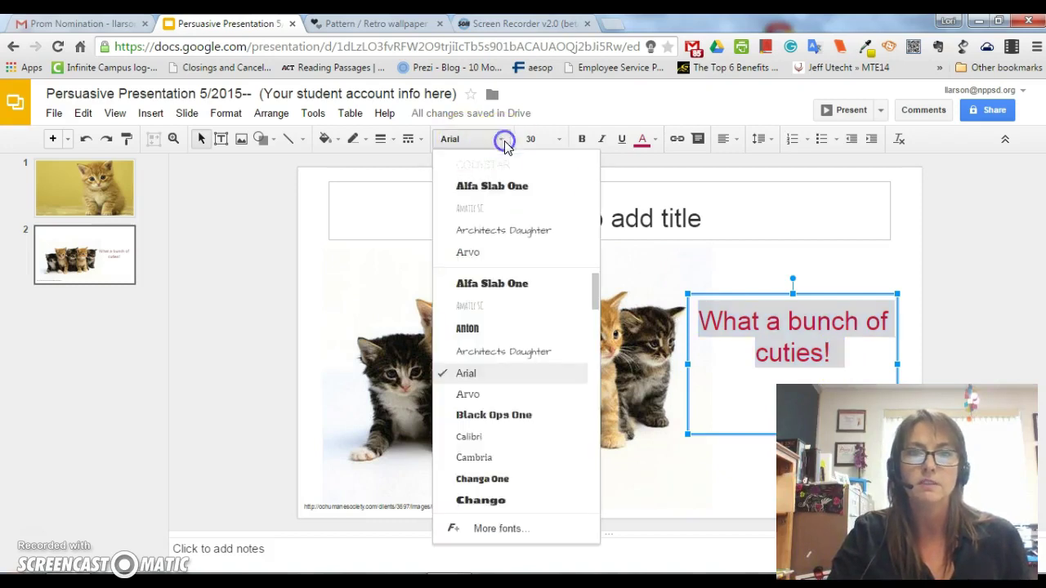
left_click(513, 529)
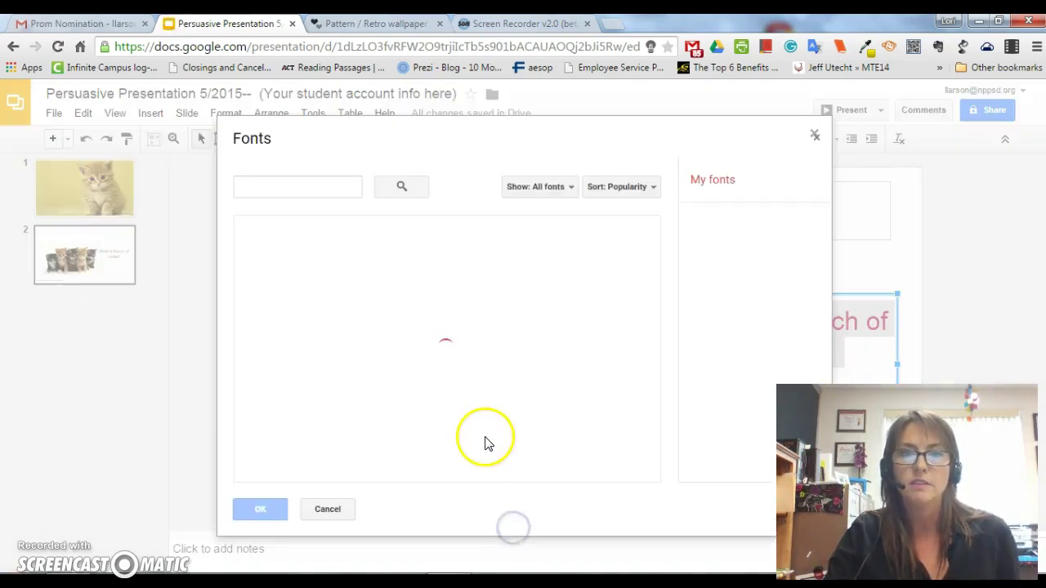
left_click(549, 188)
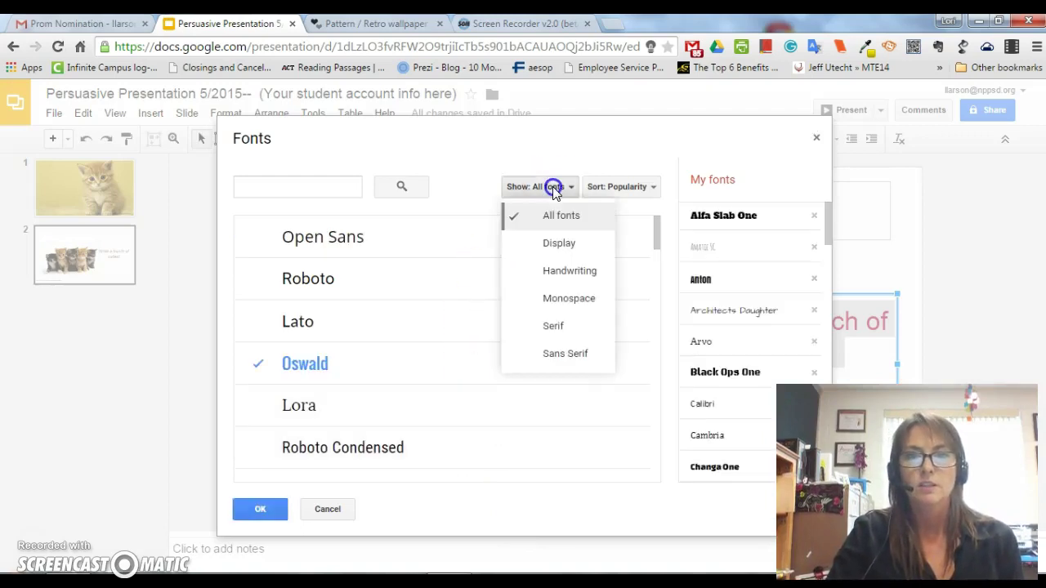
left_click(553, 246)
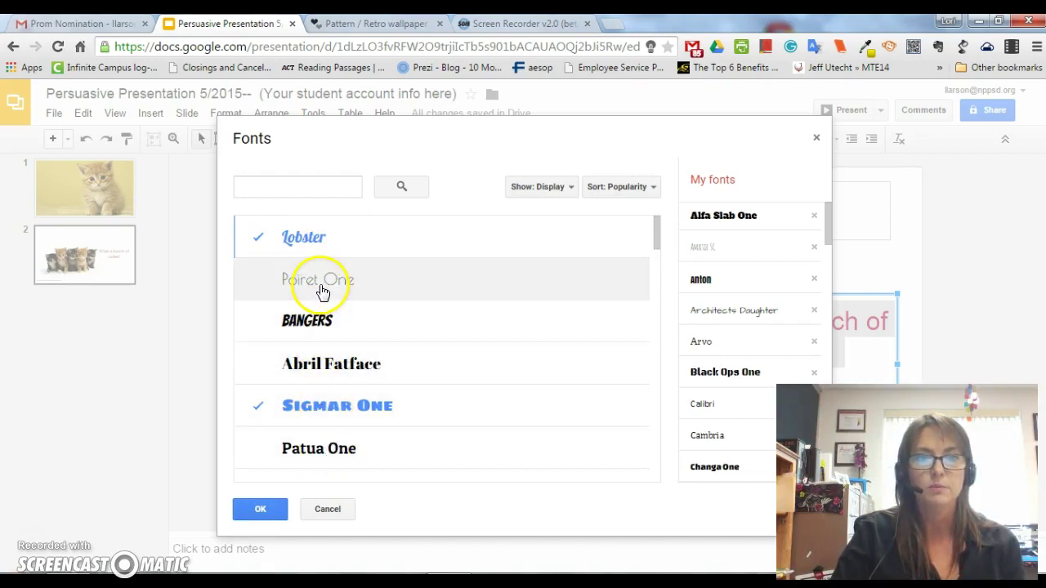
left_click(319, 331)
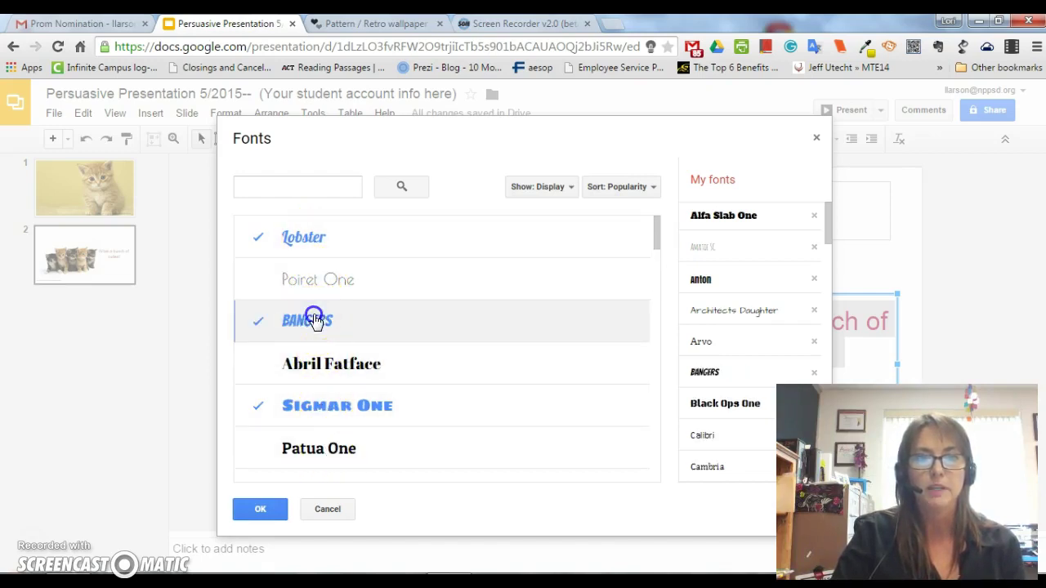
left_click(257, 508)
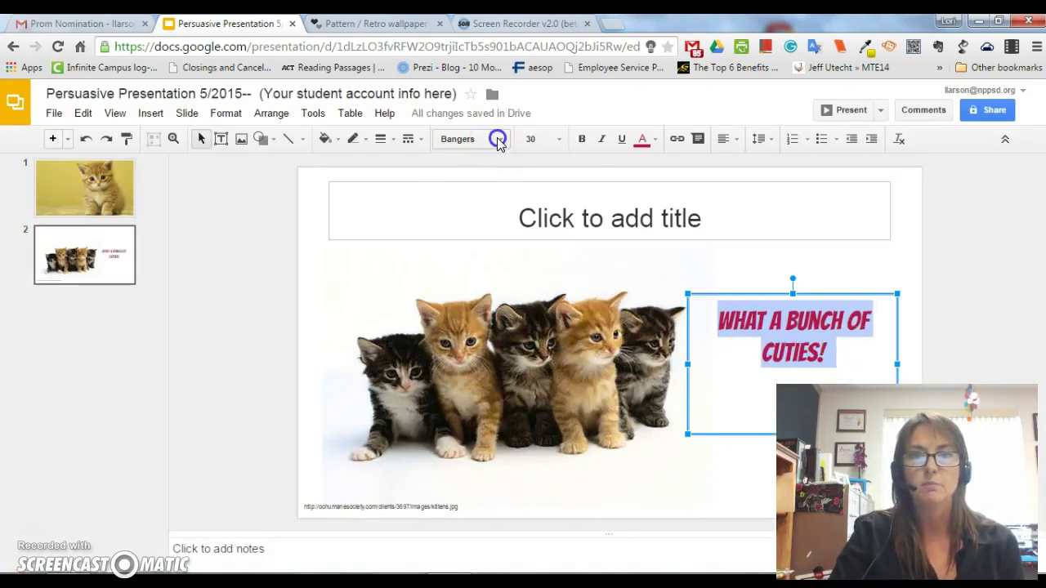
left_click(461, 138)
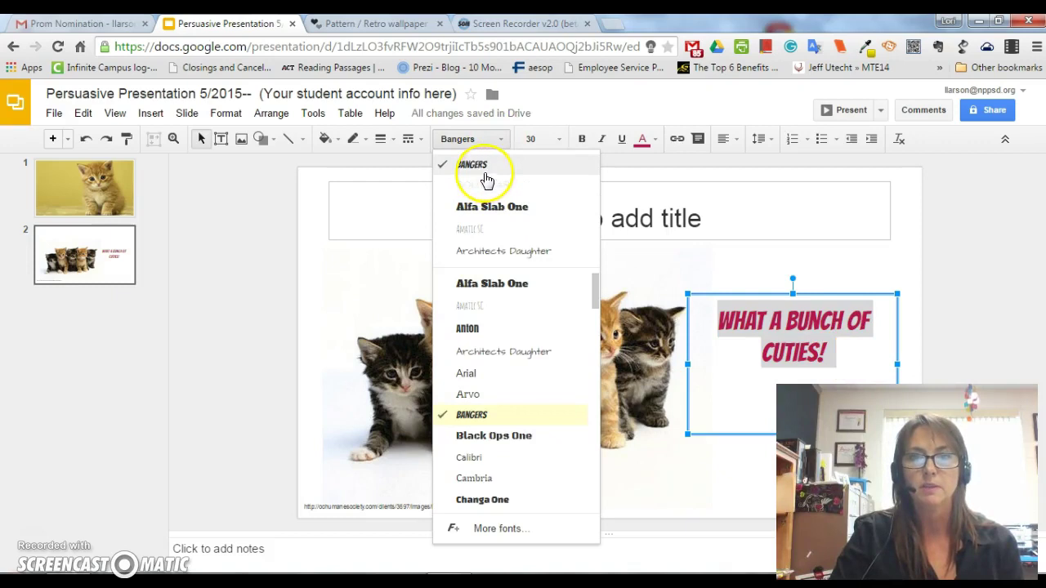
left_click(662, 463)
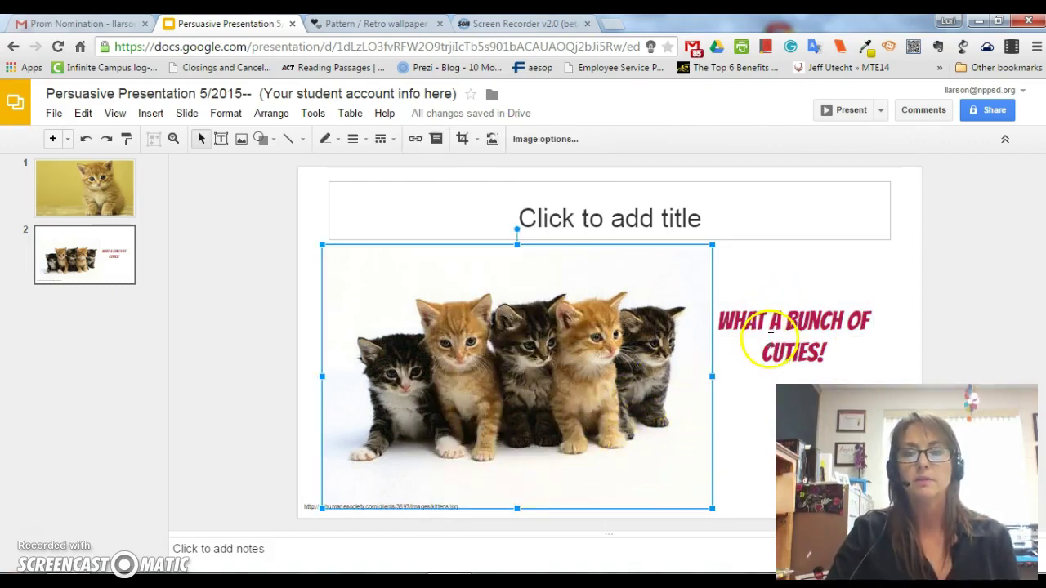
Step: On slide 1, draw a text box across the lower middle reading 'Where's my dinner?'
left_click(94, 192)
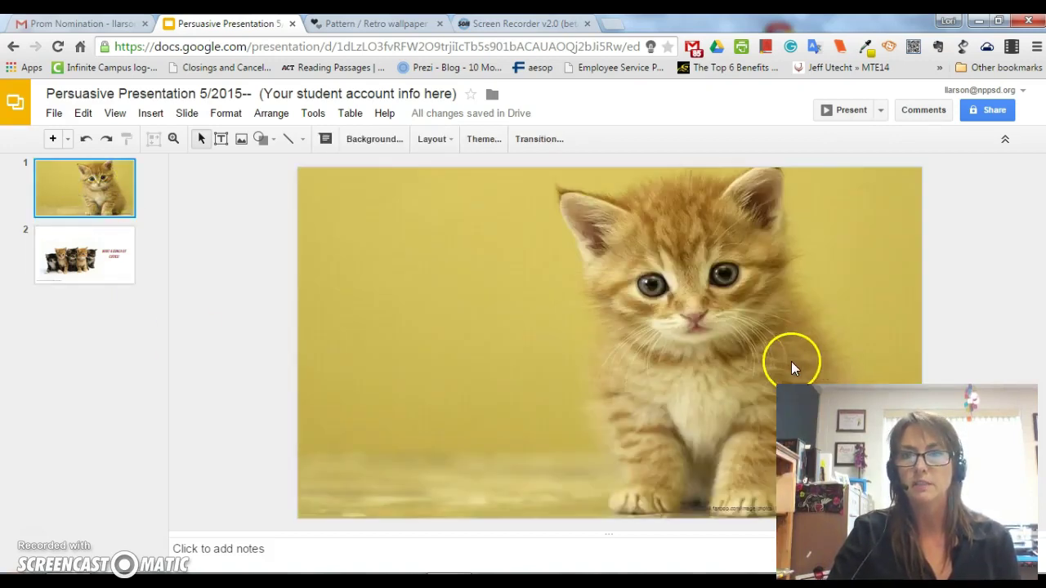
left_click(221, 139)
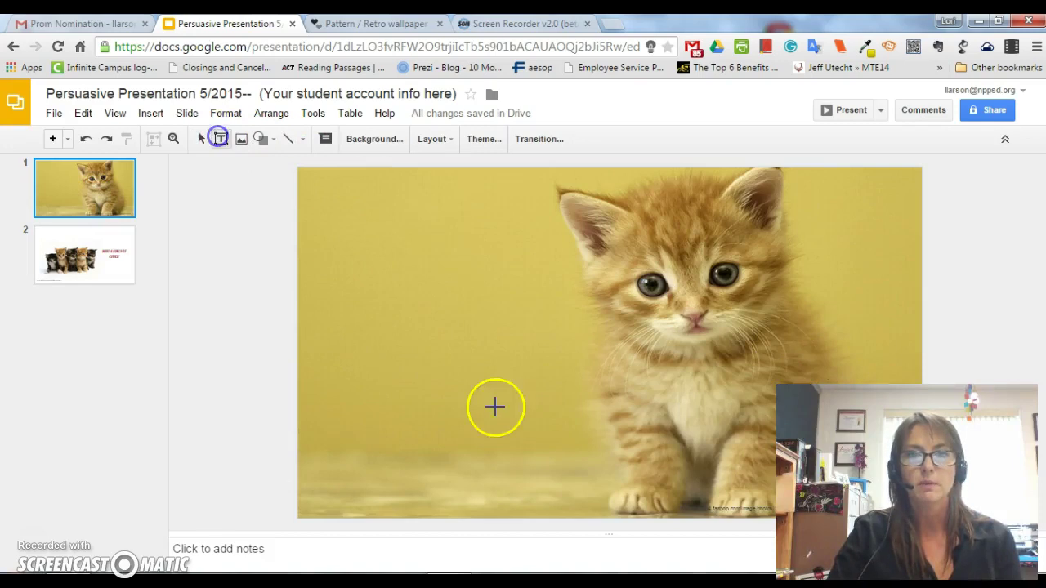
left_click_drag(410, 347, 801, 421)
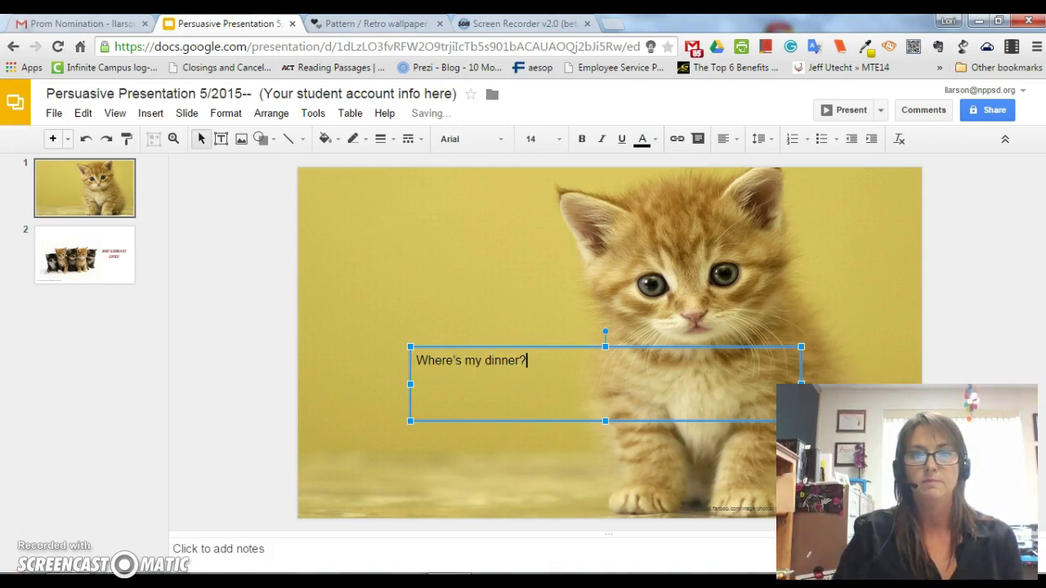
double_click(507, 359)
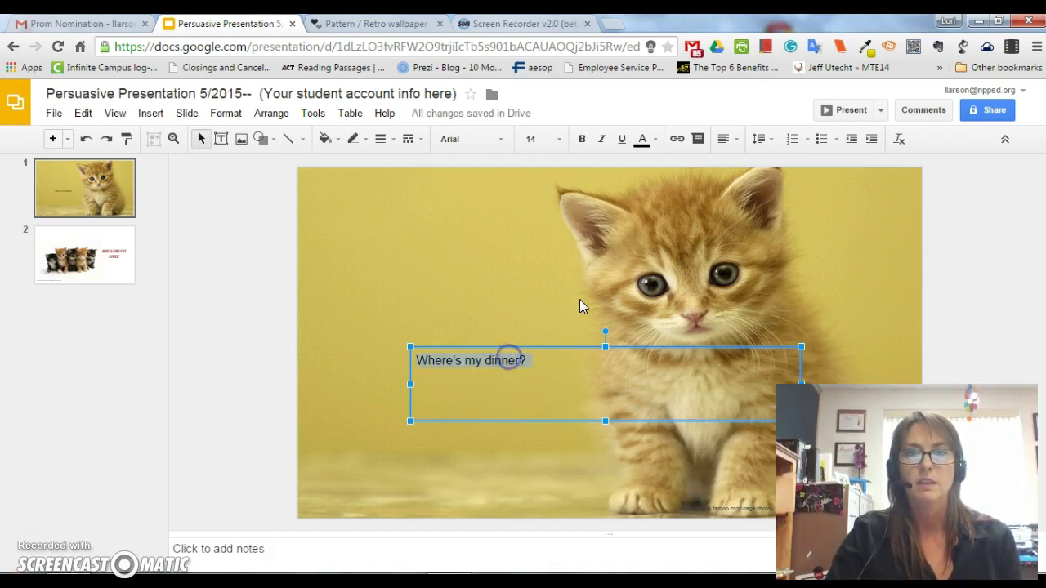
Step: Style the 'Where's my dinner?' text light tan, 24 pt, right-aligned
left_click(645, 140)
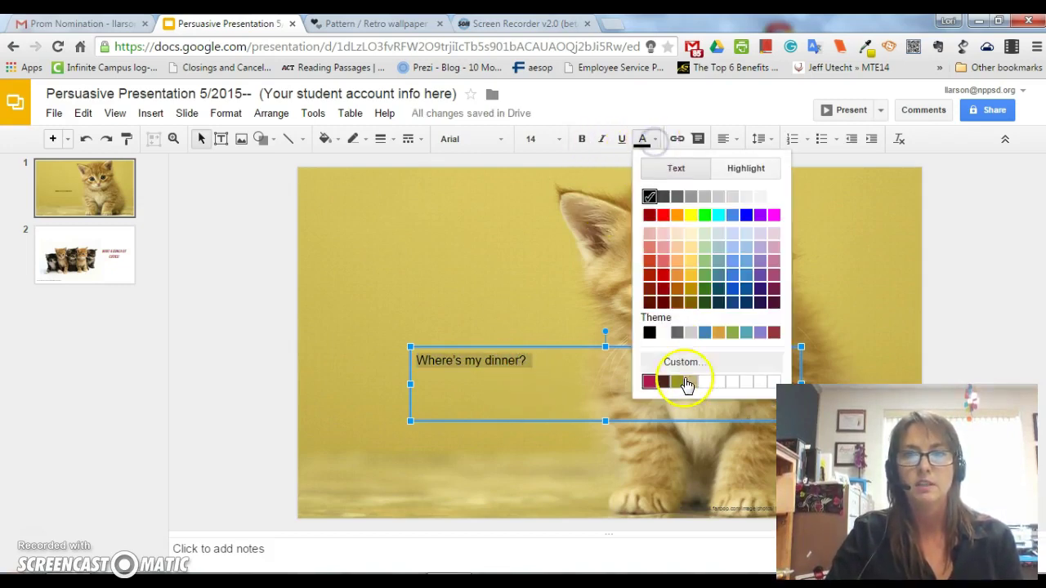
left_click(689, 381)
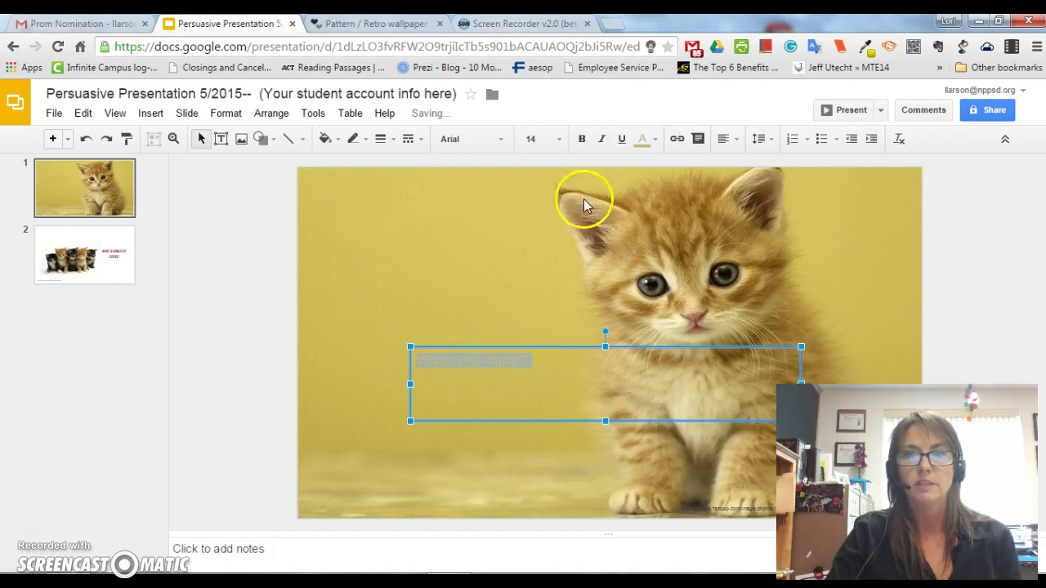
left_click(562, 141)
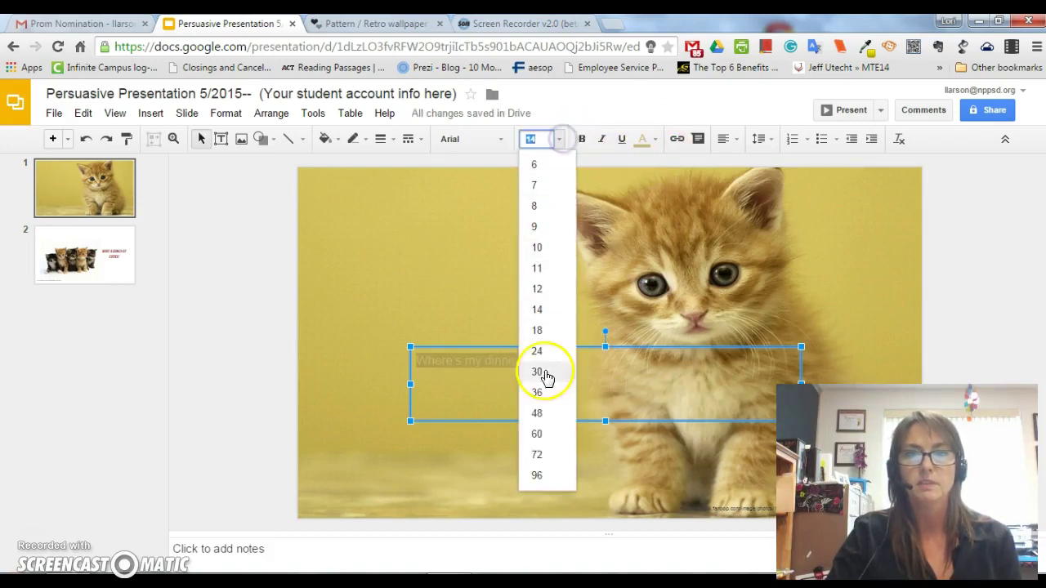
left_click(540, 353)
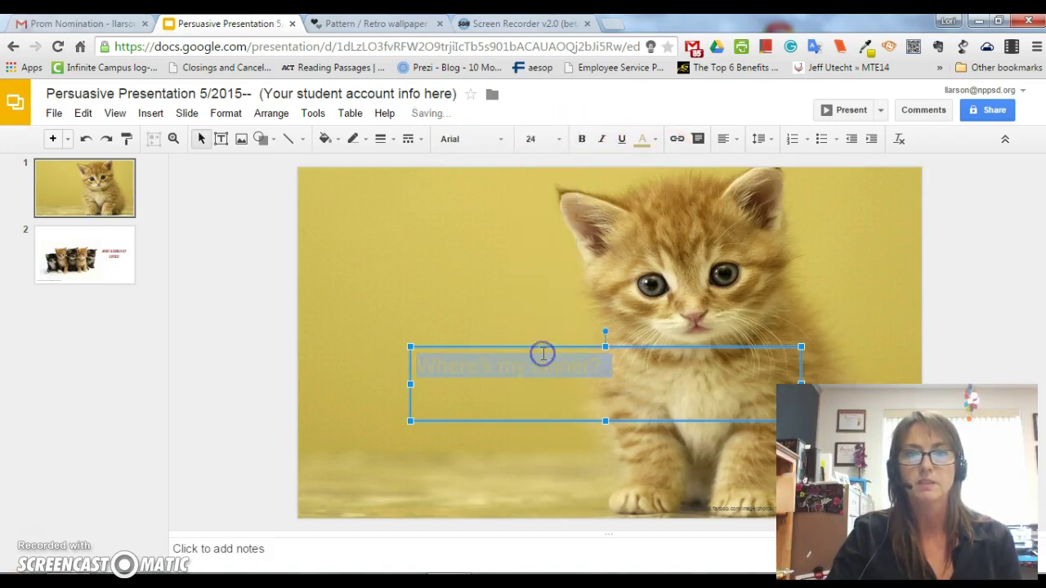
left_click(728, 139)
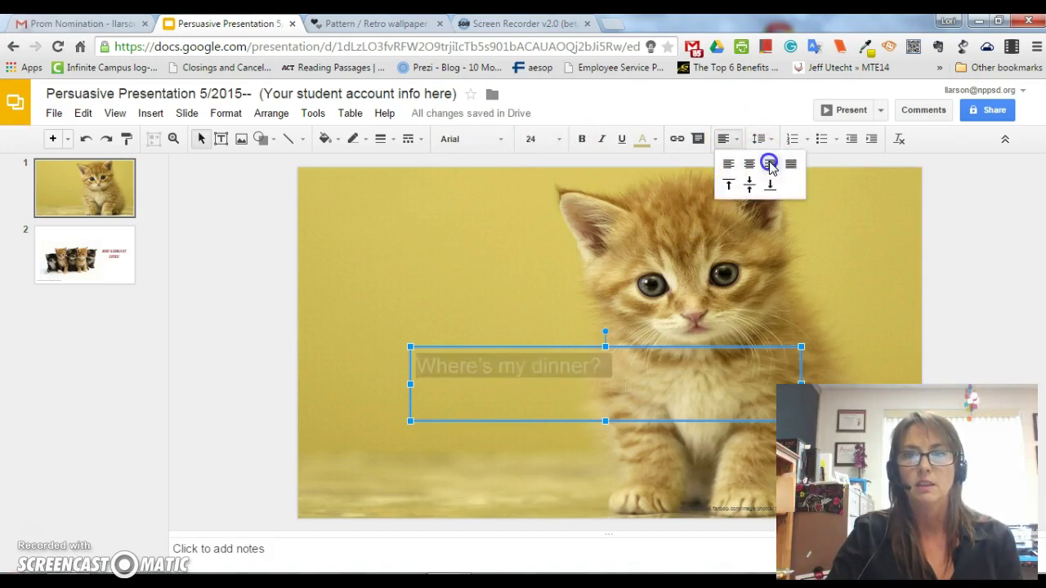
left_click(770, 164)
left_click(505, 306)
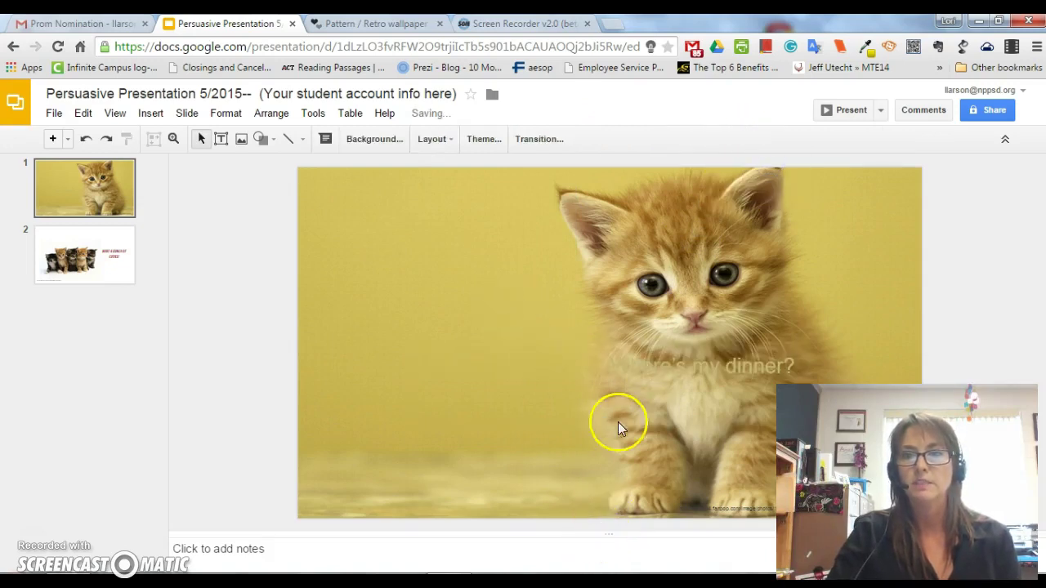
left_click(628, 364)
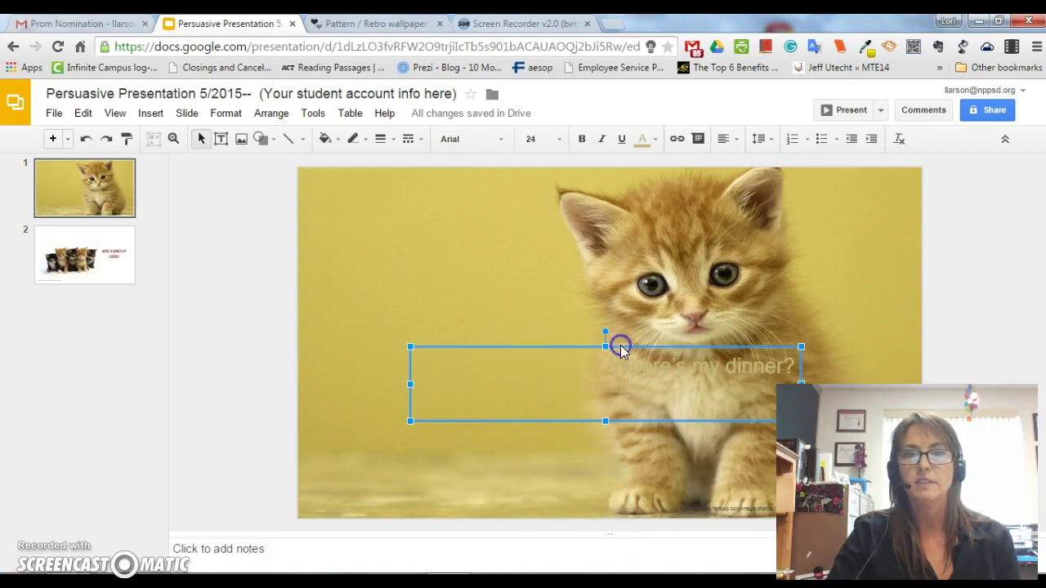
Step: Fill the caption box white after trying transparent and olive, then bring up the custom fill picker
left_click(337, 139)
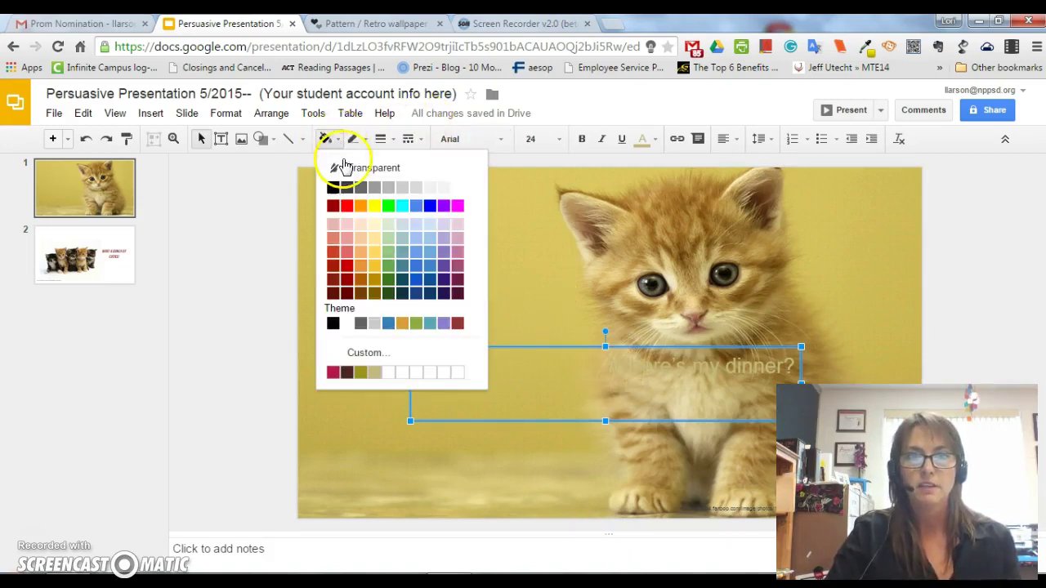
left_click(457, 188)
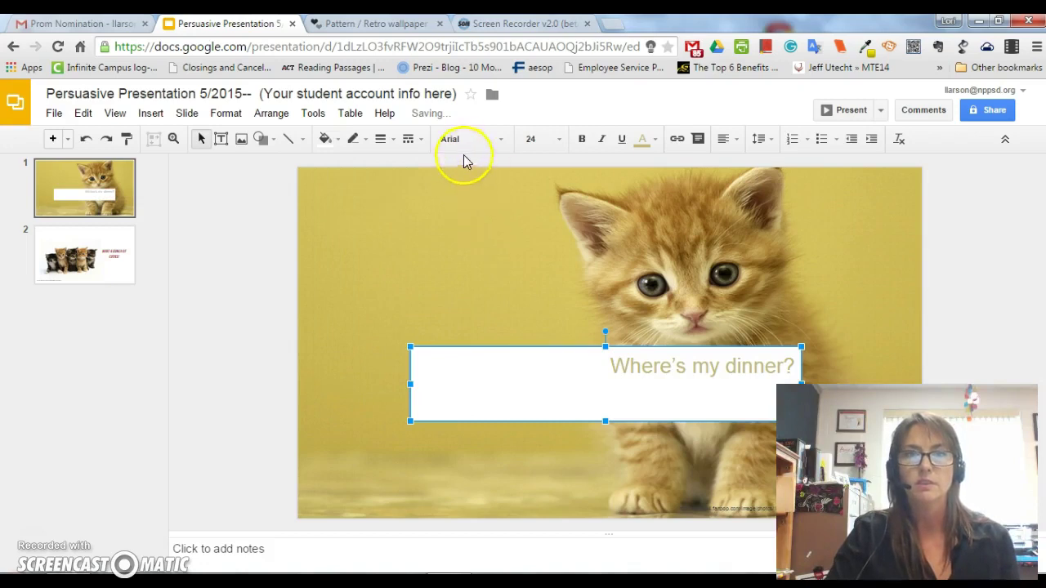
left_click(338, 139)
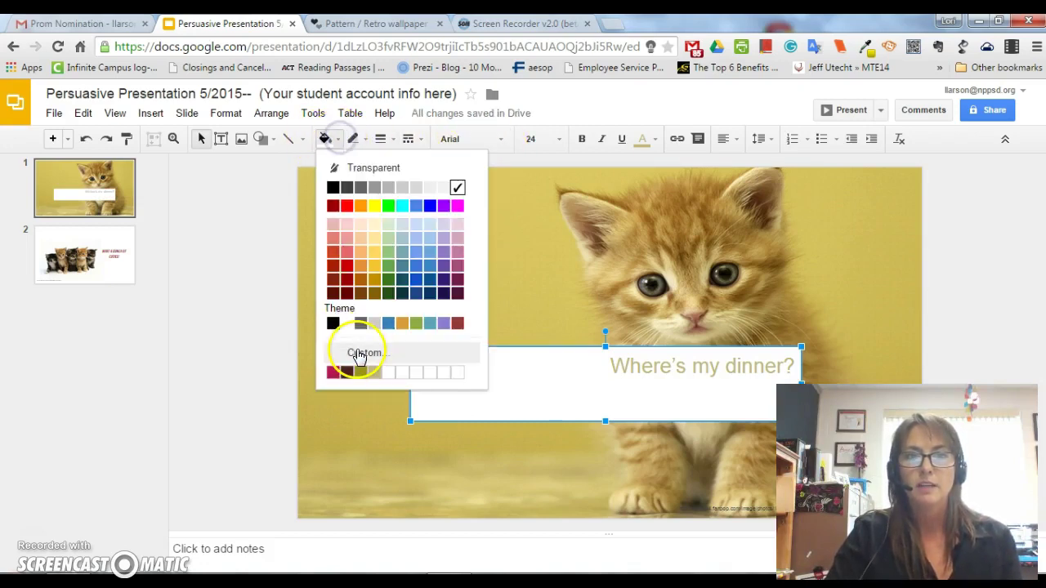
left_click(362, 169)
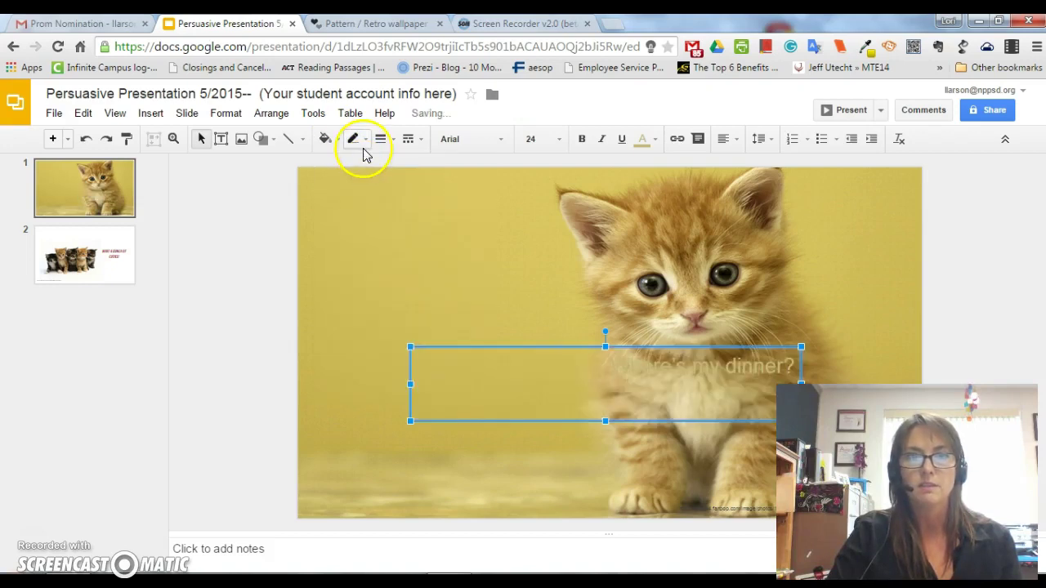
left_click(335, 140)
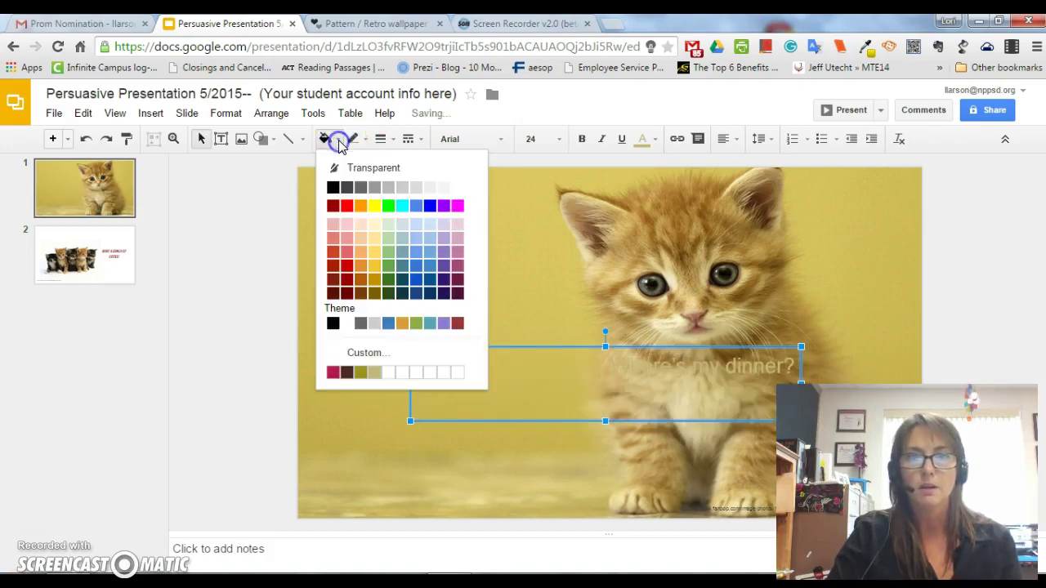
left_click(361, 373)
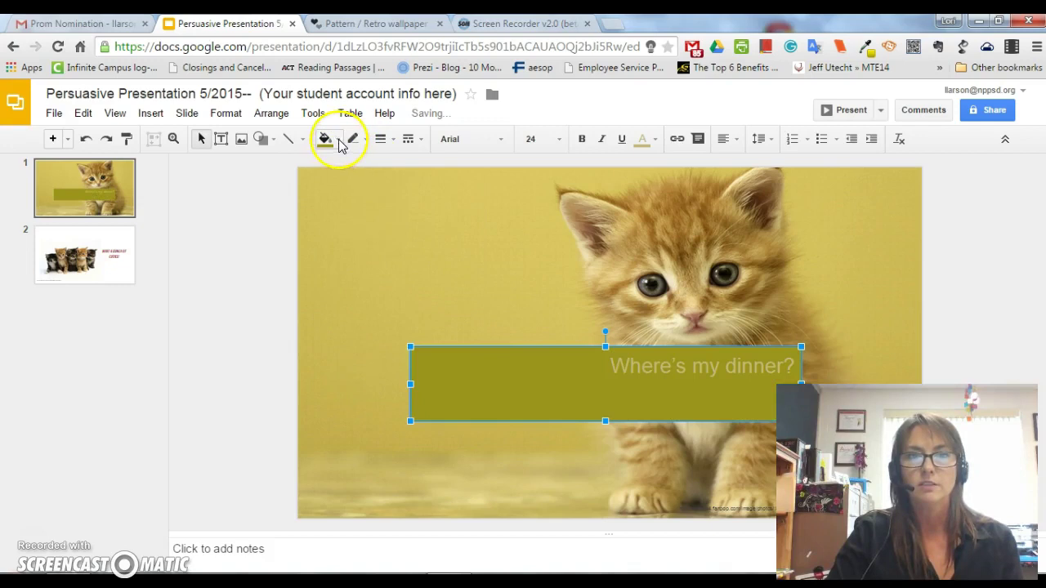
left_click(335, 140)
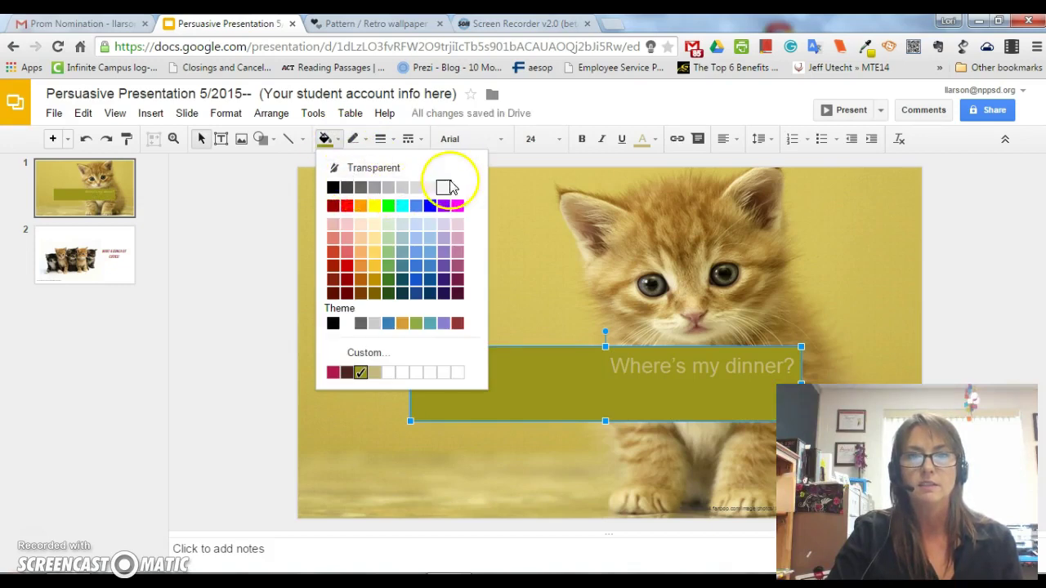
left_click(457, 189)
left_click(337, 139)
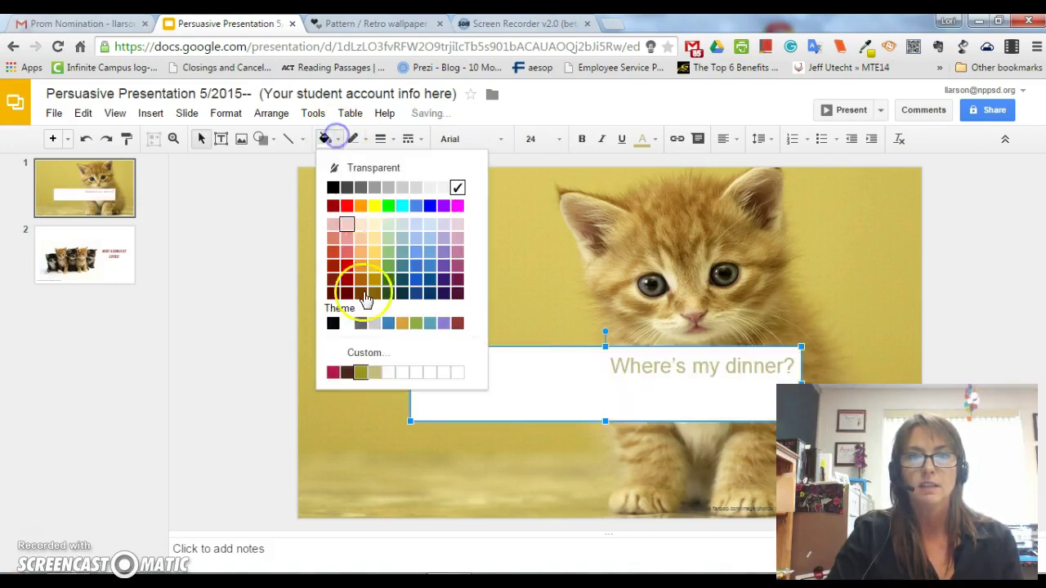
left_click(364, 352)
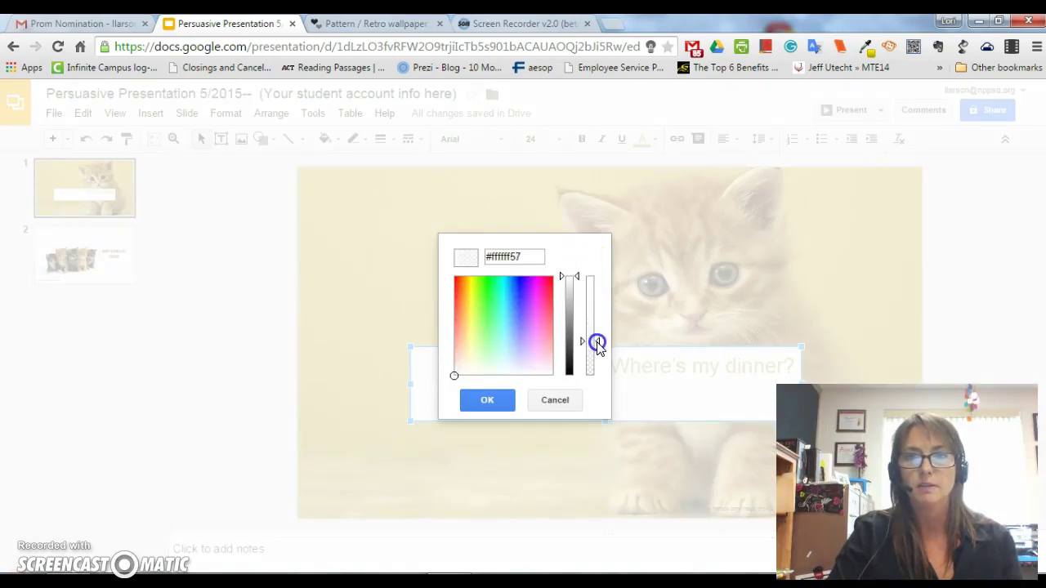
Step: Confirm the translucent white fill #ffffff43 for the 'Where's my dinner?' box
left_click(487, 399)
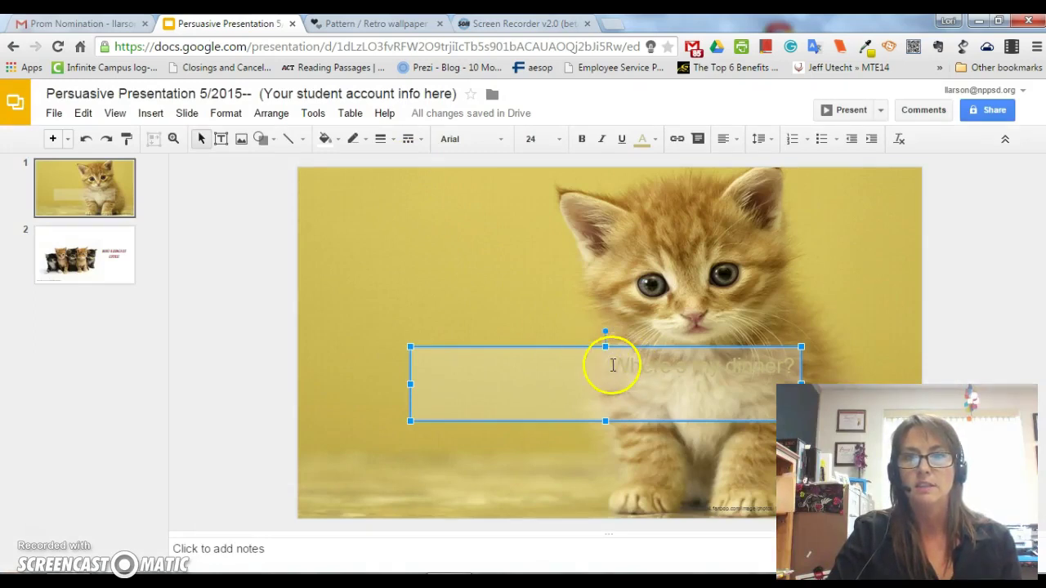
Step: Make the 'Where's my dinner?' text dark brown
left_click_drag(611, 367, 776, 365)
left_click(654, 140)
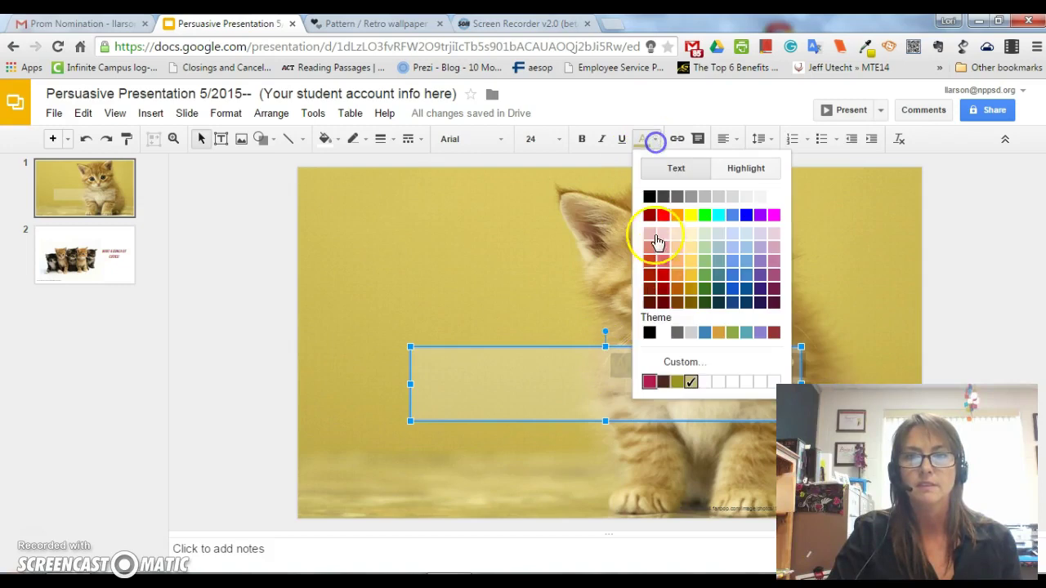
left_click(664, 380)
Step: Move the caption box up and right beside the kitten's face
left_click(539, 317)
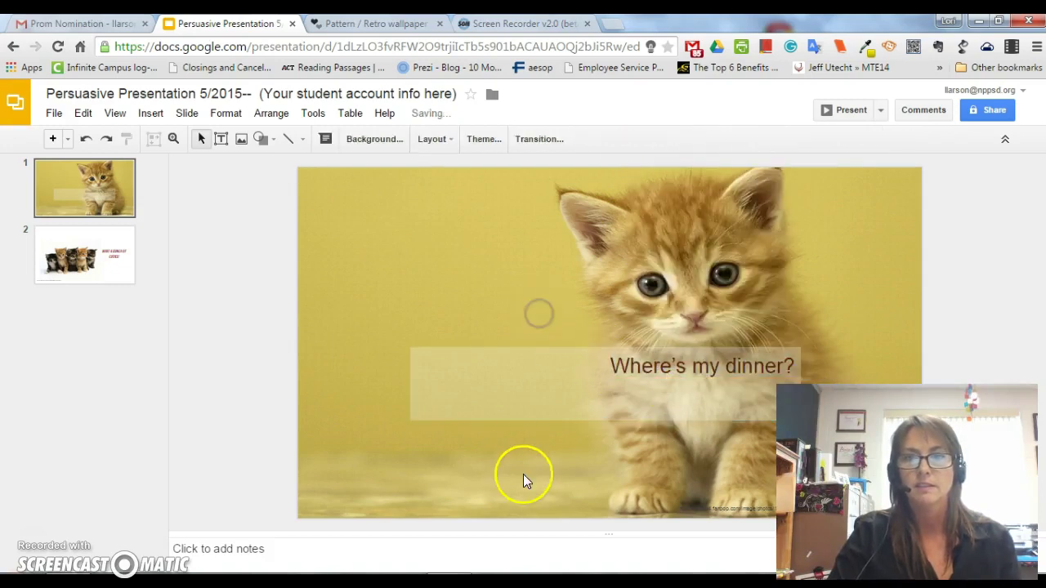
left_click_drag(531, 362, 625, 299)
left_click(430, 408)
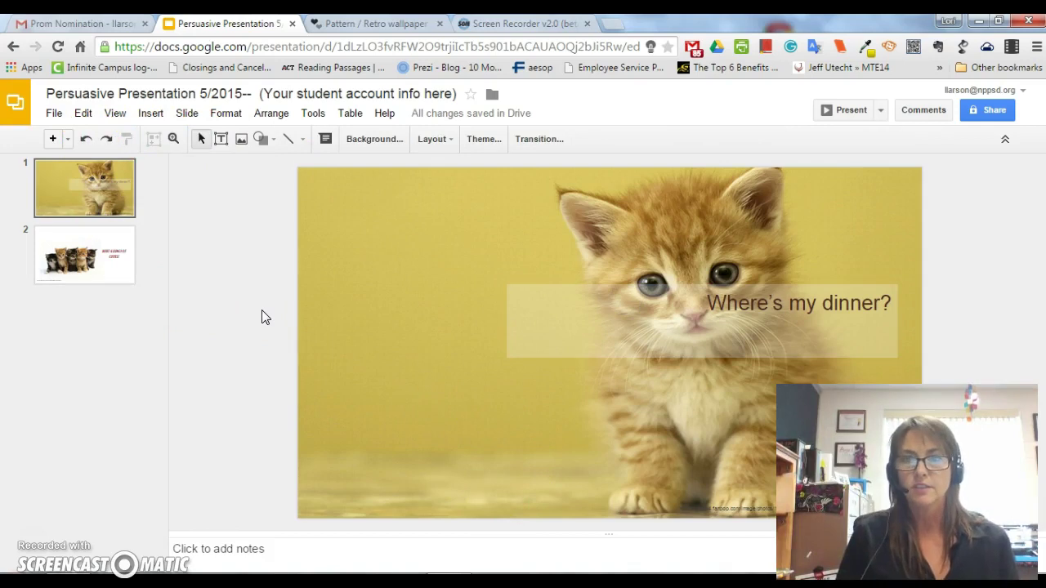
Step: Set the caption text in the Alfa Slab One font
triple_click(762, 302)
left_click(500, 139)
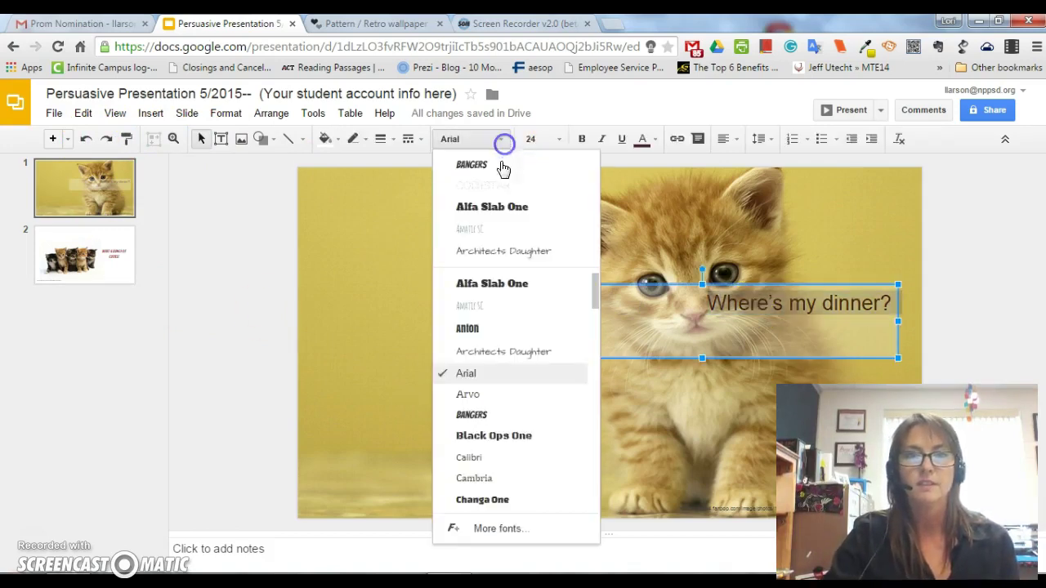
left_click(438, 348)
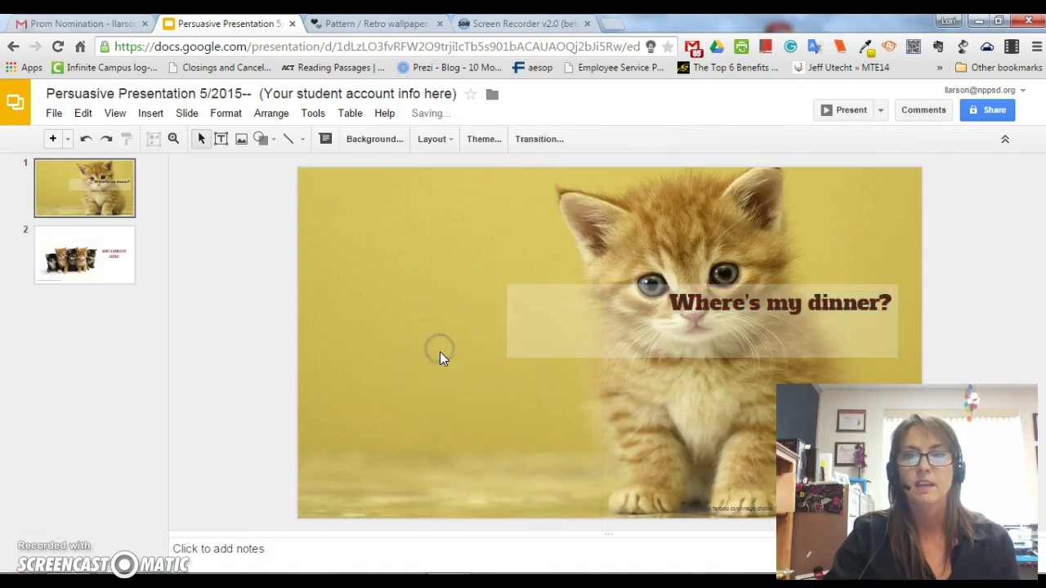